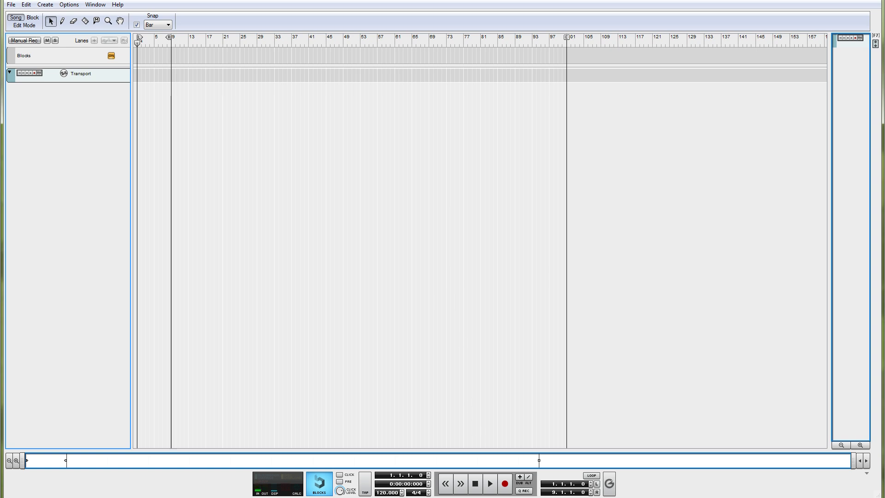
# Examine the master section's compressor, FX sends, inserts and FX returns in the main mixer.
pyautogui.press('F5')
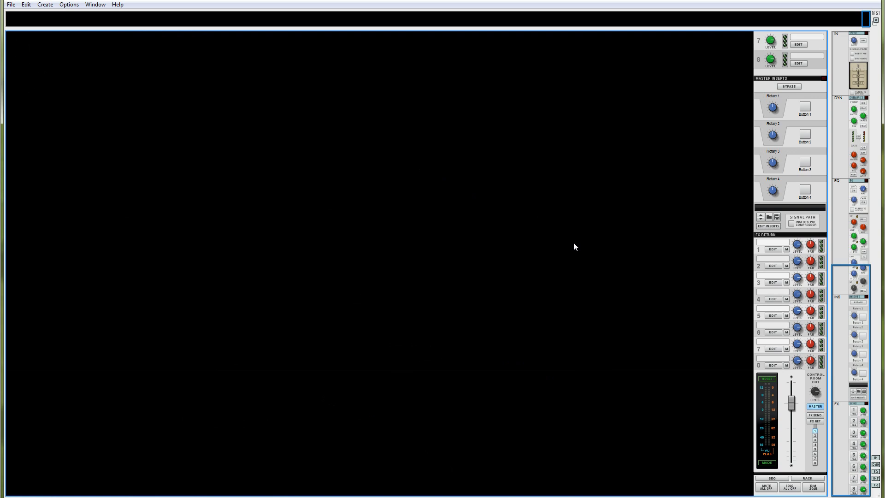
pyautogui.scroll(10, 574, 243)
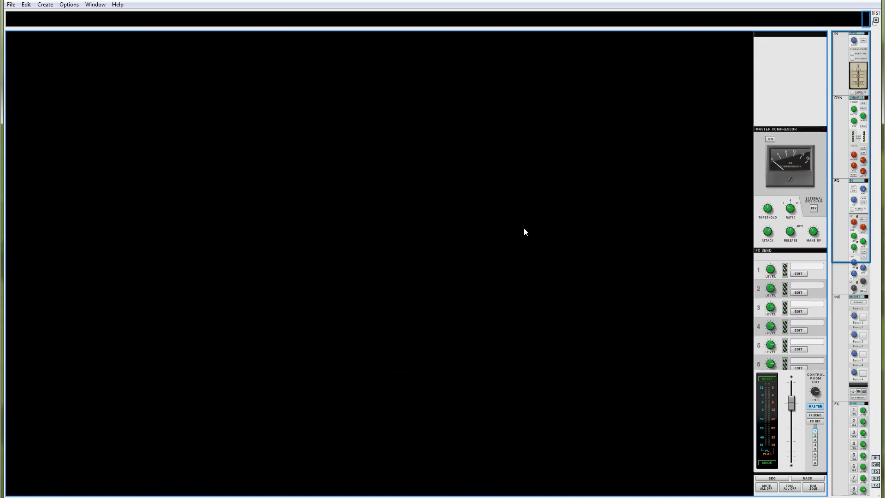
pyautogui.scroll(-10, 525, 228)
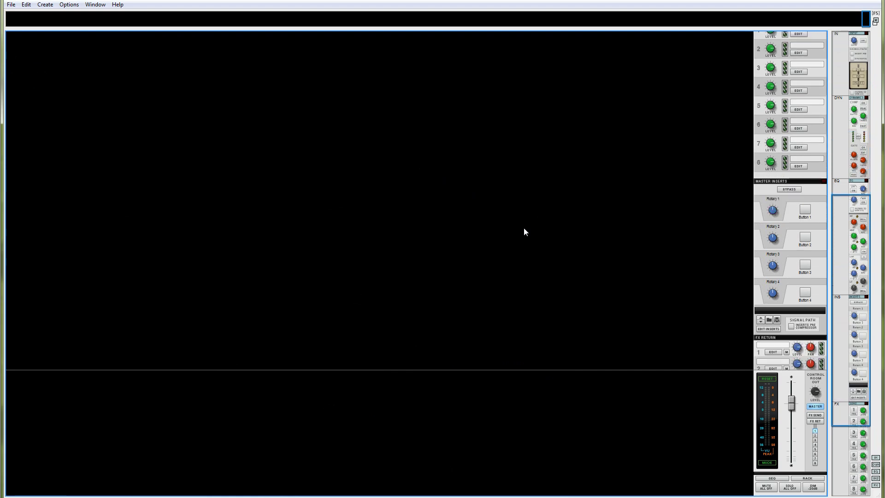
pyautogui.scroll(5, 524, 228)
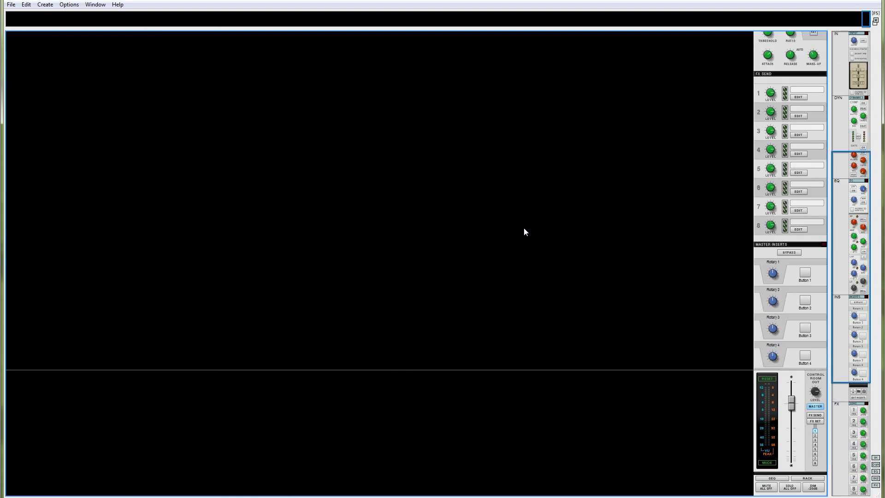
pyautogui.scroll(5, 509, 228)
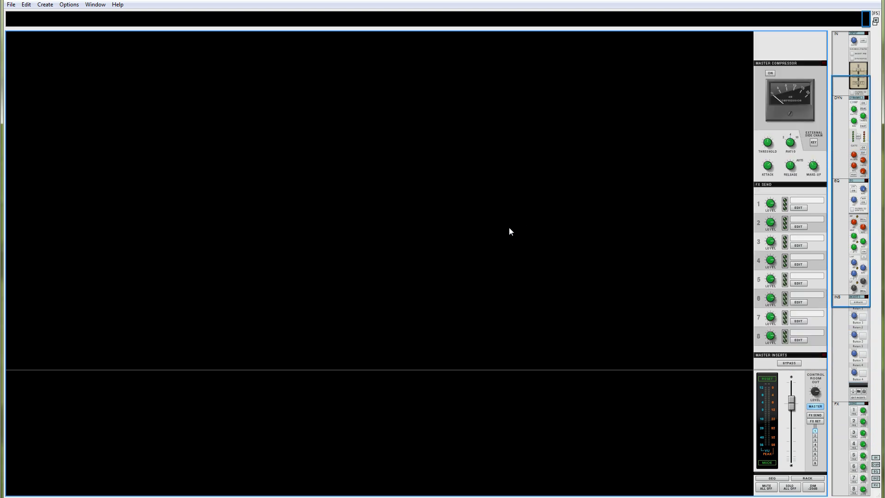
pyautogui.scroll(-10, 509, 227)
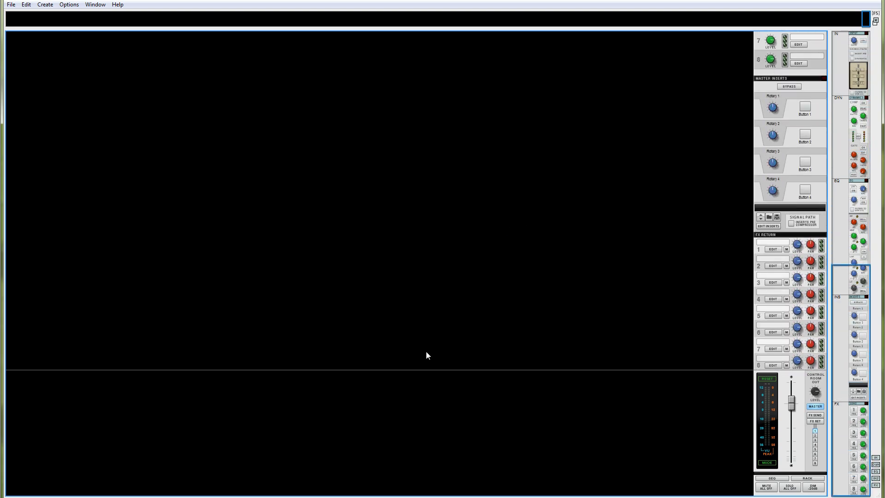
# Add a Kong Drum Designer to the empty rack.
pyautogui.press('F6')
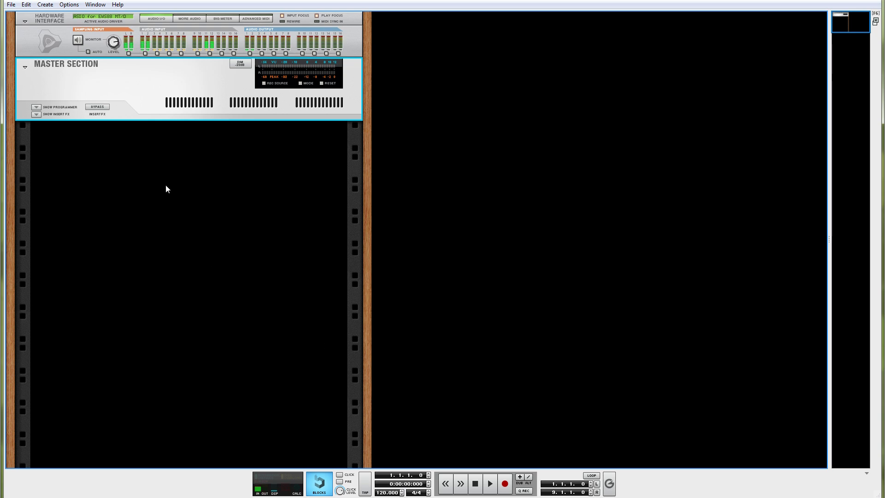
pyautogui.rightClick(167, 189)
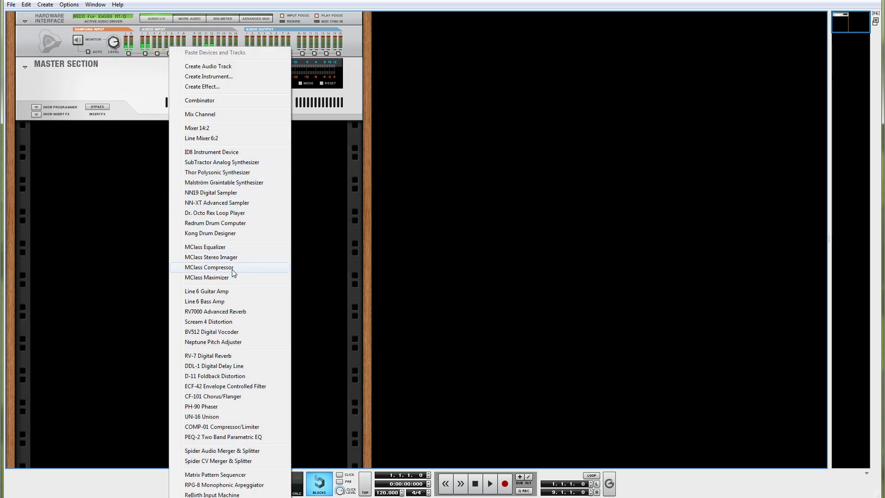
pyautogui.click(226, 234)
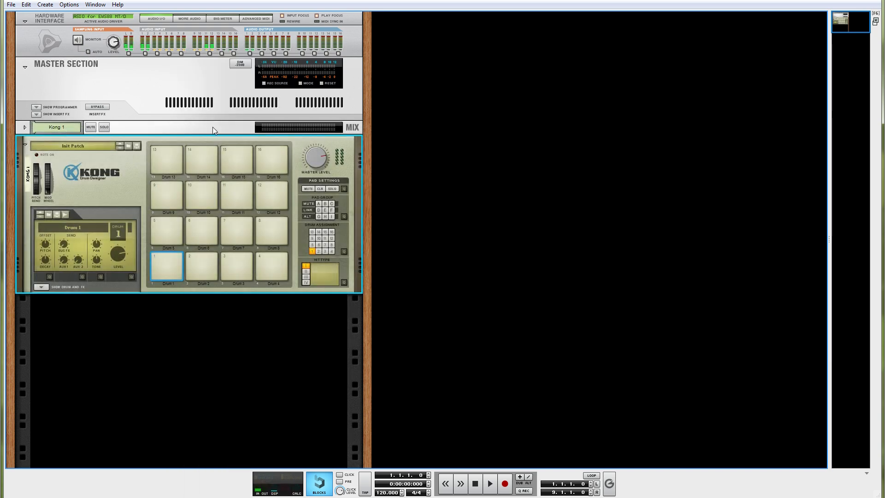
# Unfold Kong's mix channel on the rear of the rack and check its cabling and its mixer strip.
pyautogui.rightClick(192, 128)
pyautogui.click(177, 126)
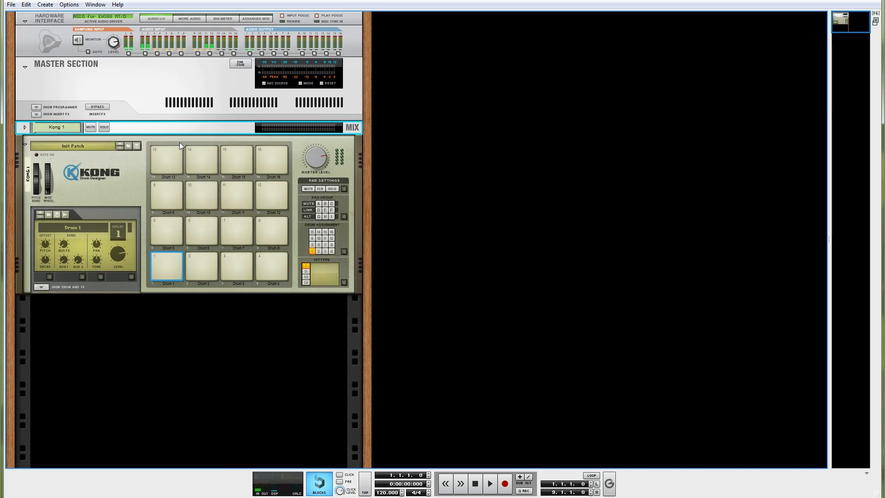
pyautogui.press('Tab')
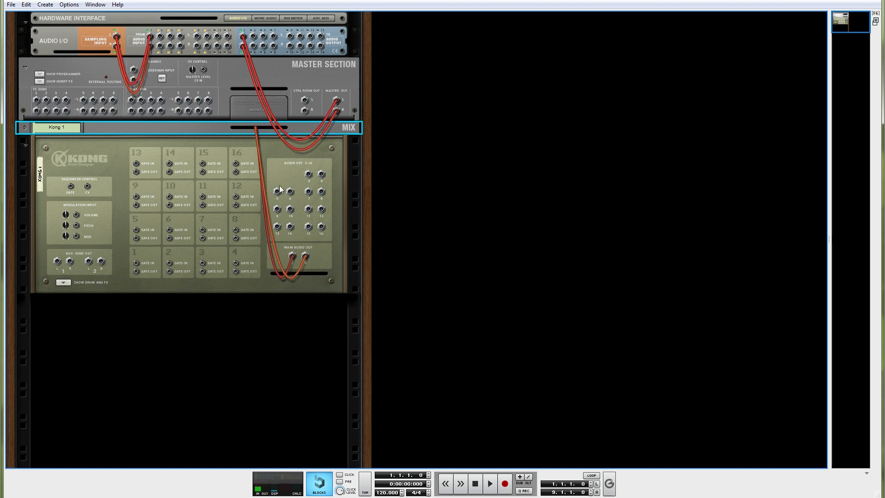
pyautogui.click(25, 128)
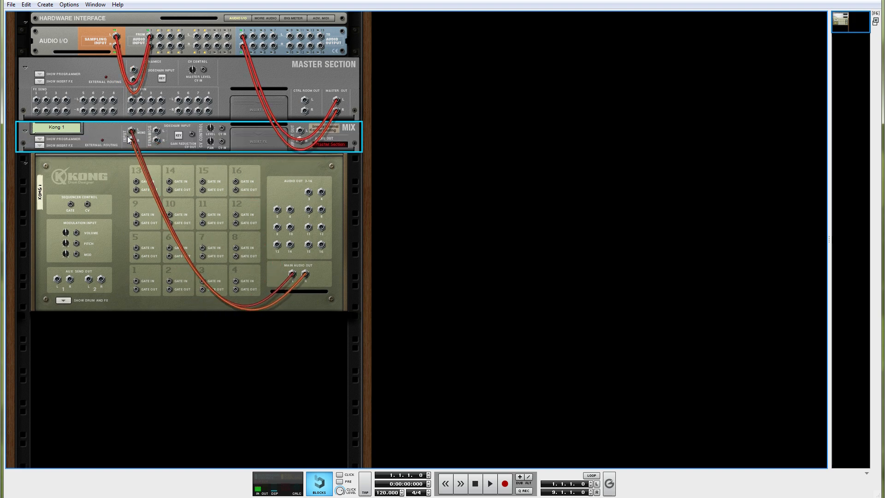
pyautogui.press('Tab')
pyautogui.press('Tab')
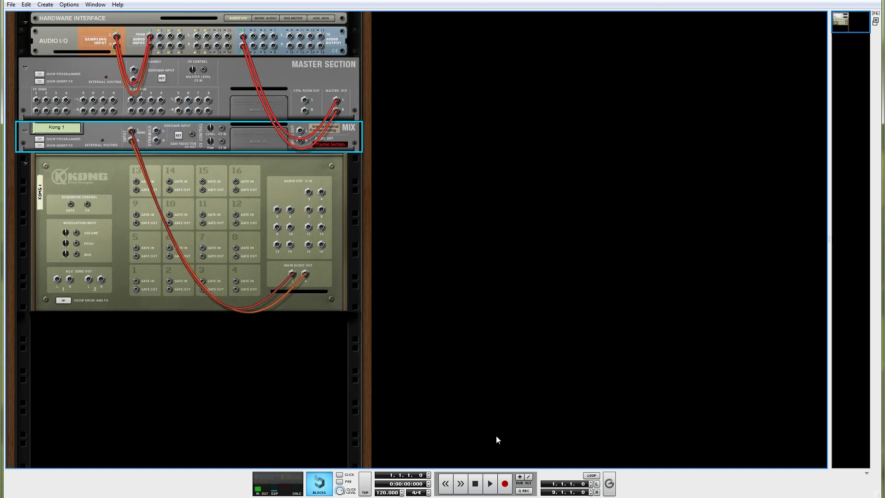
pyautogui.press('F5')
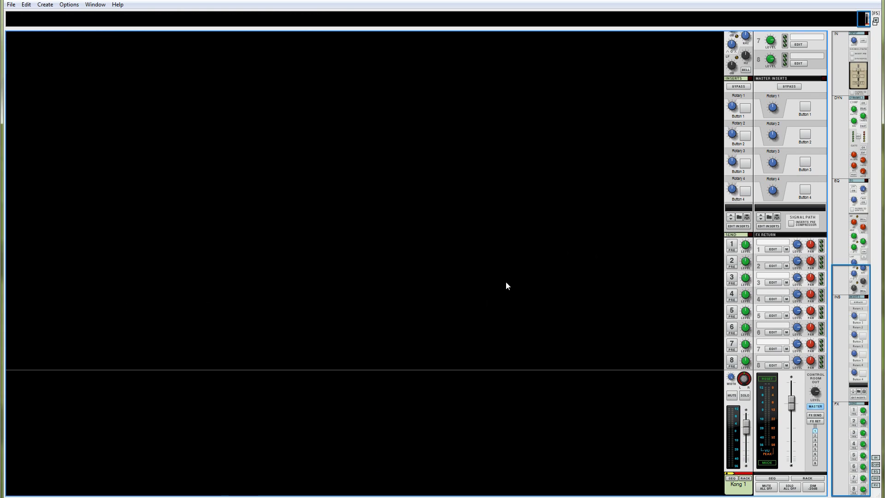
pyautogui.press('F6')
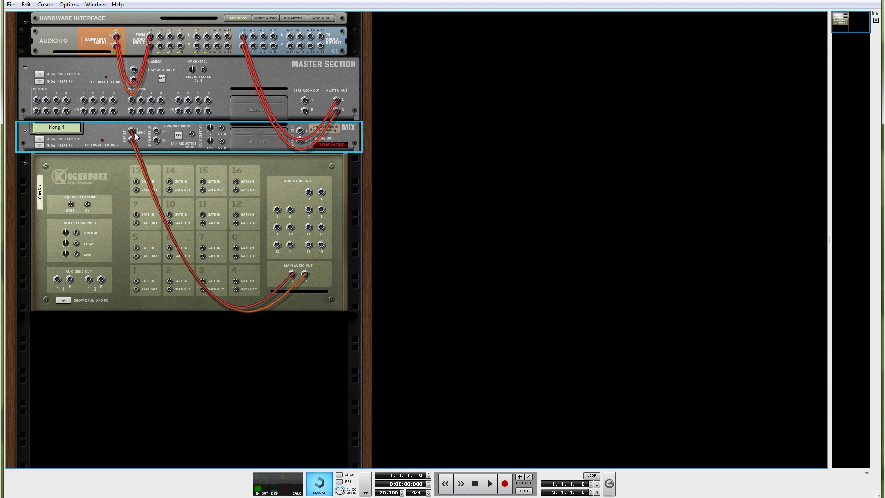
# Disconnect Kong's main audio outputs from its mix channel and add two more mix channels below that one.
pyautogui.moveTo(135, 135); pyautogui.dragTo(179, 170)
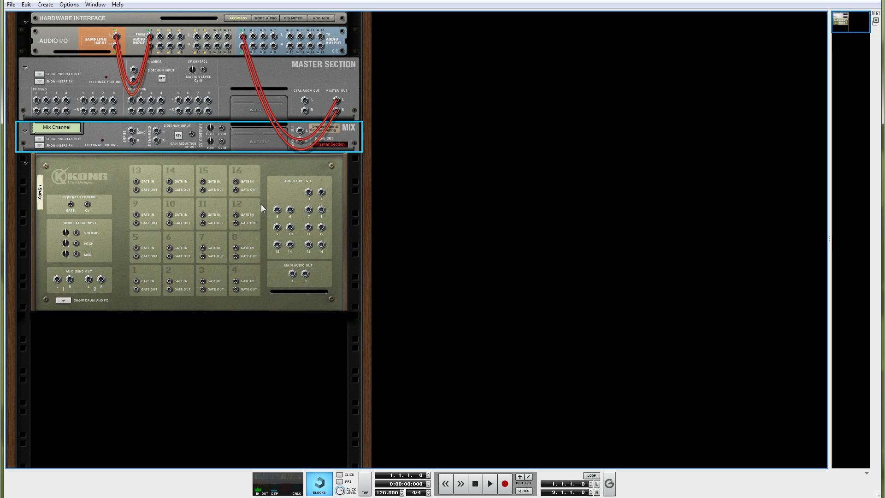
pyautogui.rightClick(109, 134)
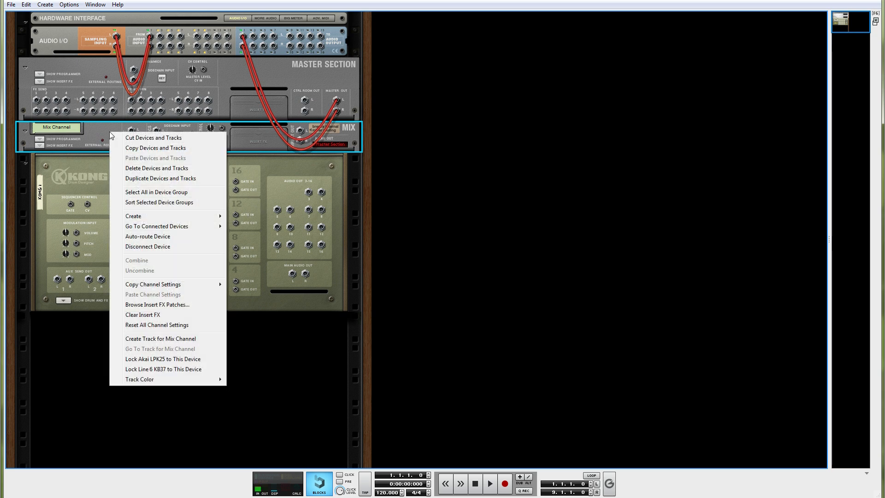
pyautogui.moveTo(161, 217)
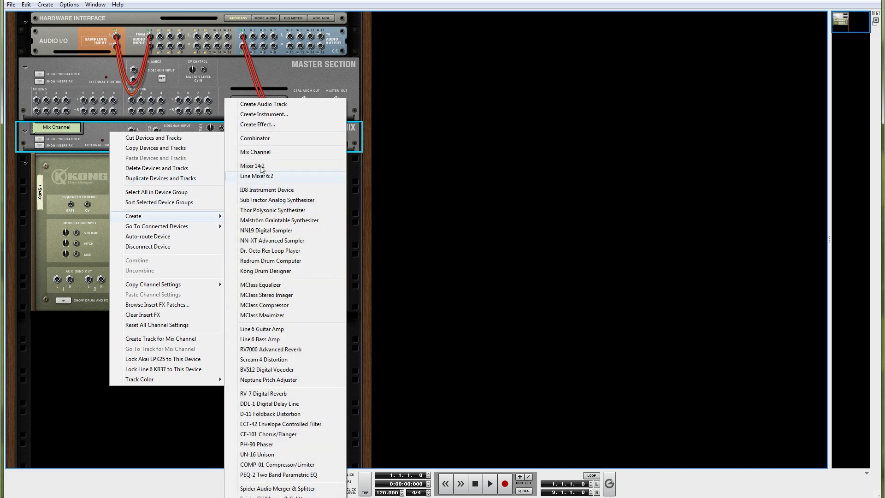
pyautogui.click(256, 152)
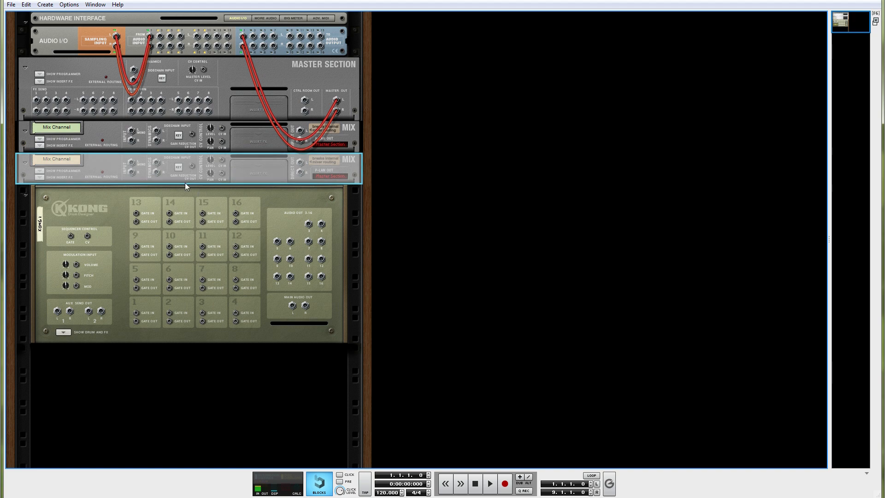
pyautogui.rightClick(114, 164)
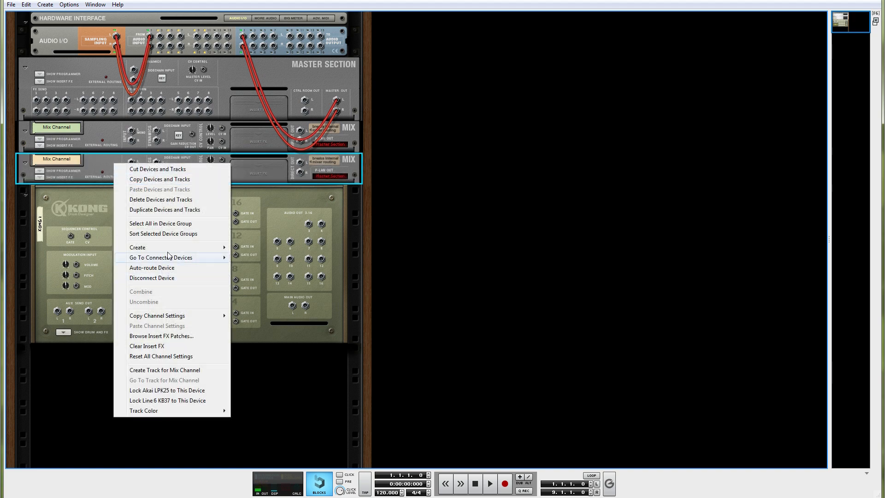
pyautogui.moveTo(175, 247)
pyautogui.click(261, 153)
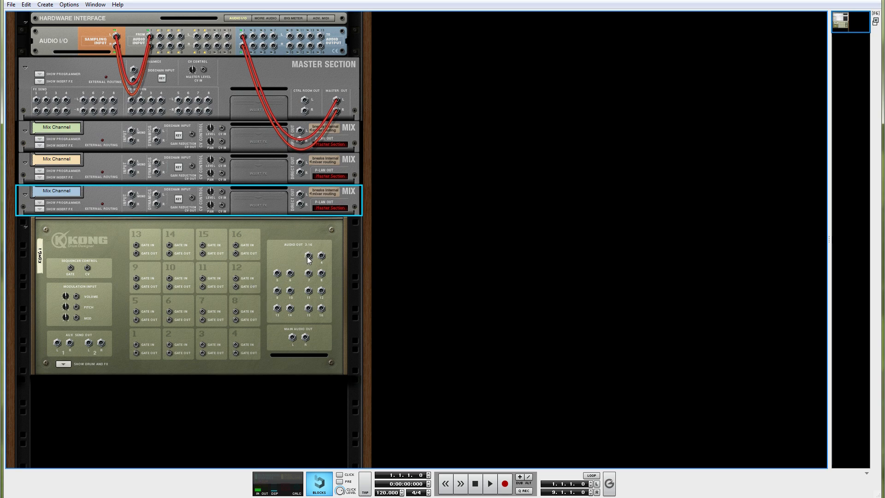
# Cable Kong's audio outputs 3-4, 5-6 and 7-8 to the inputs of the first, second and third mix channels.
pyautogui.moveTo(308, 256); pyautogui.dragTo(132, 130)
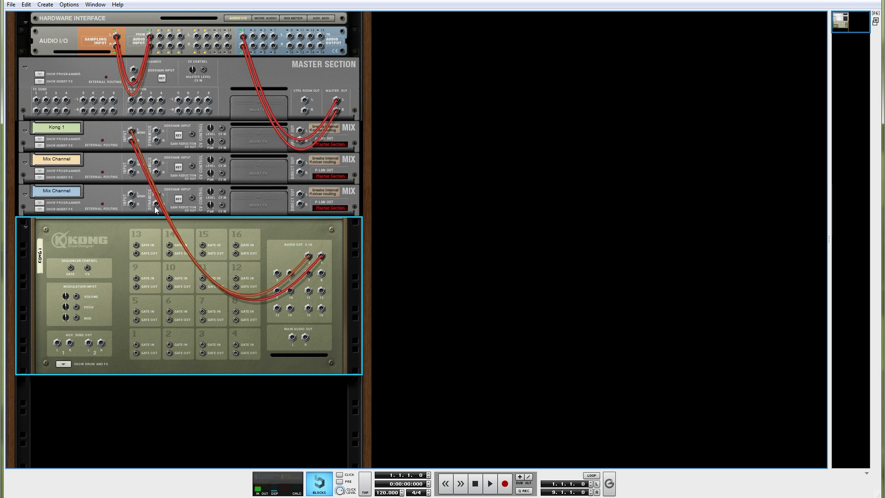
pyautogui.press('Tab')
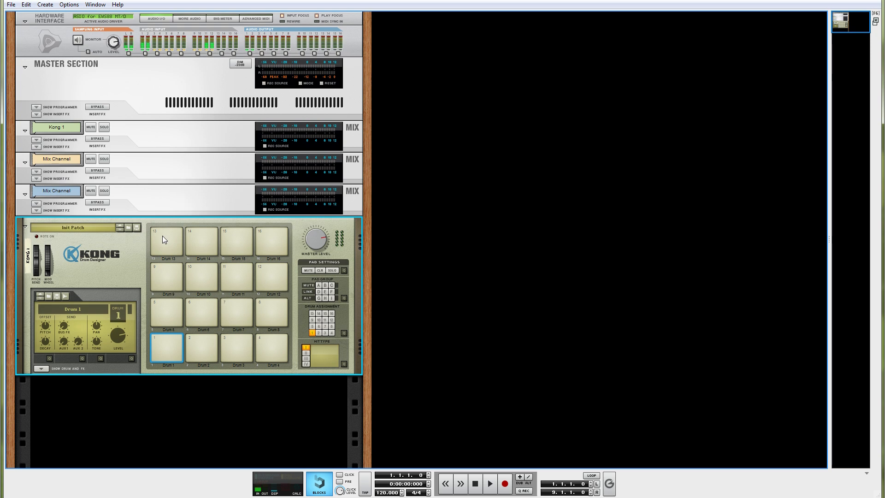
pyautogui.press('Tab')
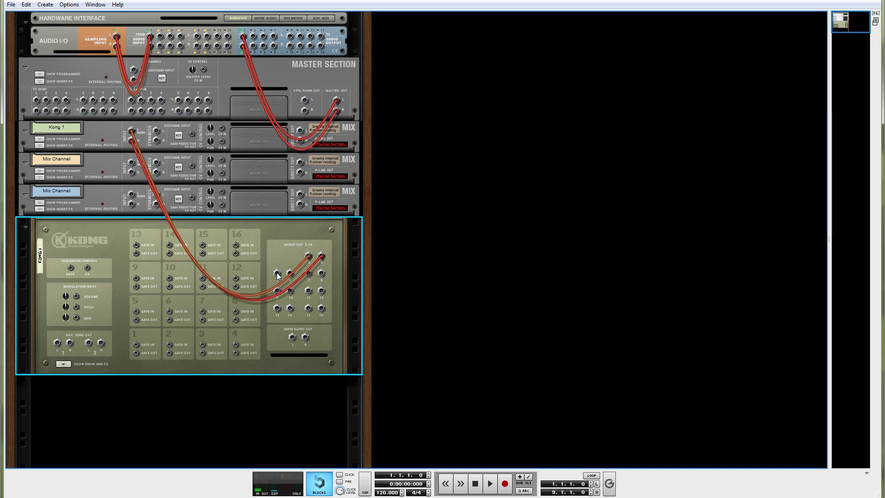
pyautogui.moveTo(277, 273); pyautogui.dragTo(132, 163)
pyautogui.moveTo(308, 273); pyautogui.dragTo(132, 194)
# Add a fourth mix channel below Kong and delete it again.
pyautogui.press('Tab')
pyautogui.rightClick(184, 201)
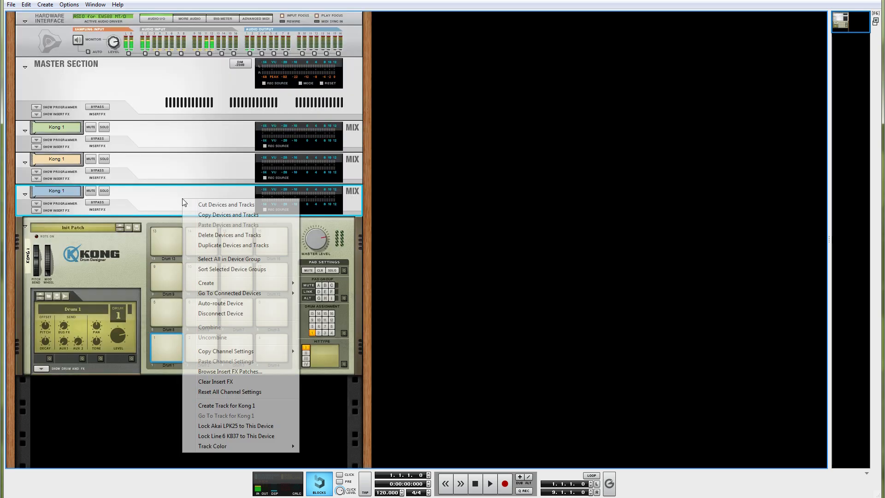
pyautogui.moveTo(237, 284)
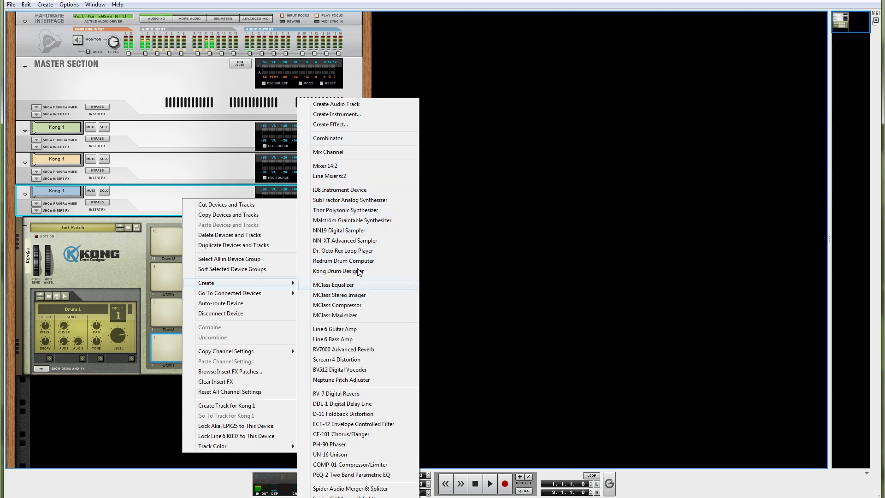
pyautogui.click(328, 152)
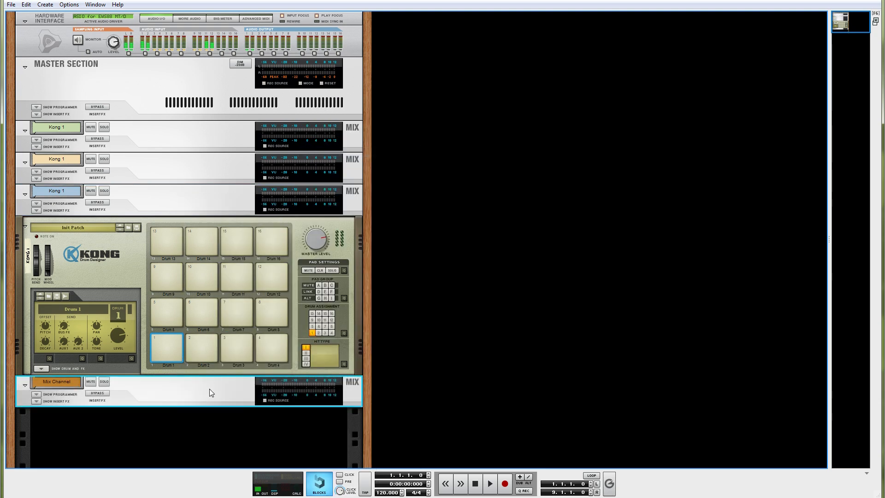
pyautogui.press('Tab')
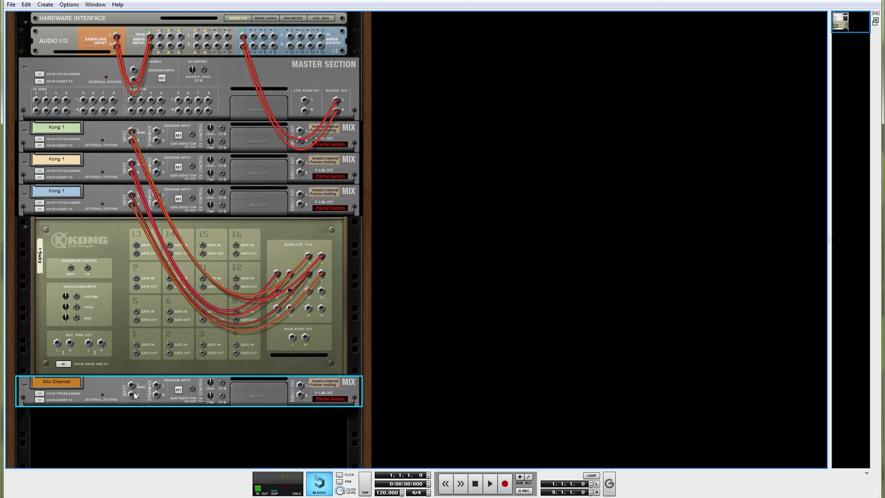
pyautogui.moveTo(137, 395); pyautogui.dragTo(125, 267)
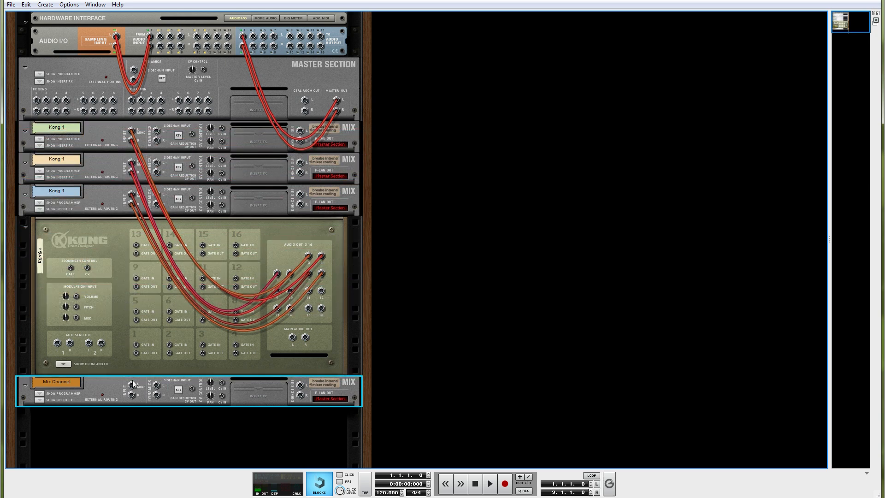
pyautogui.press('Delete')
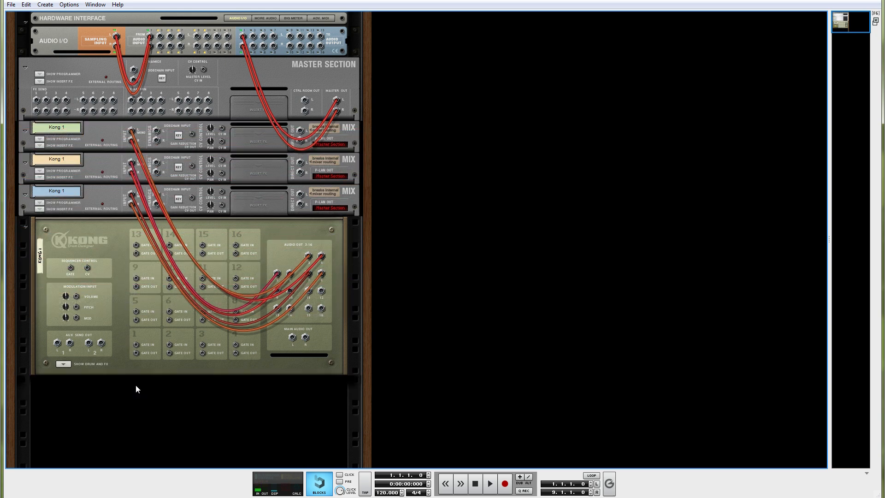
# Expand Kong's drum and FX section on the front of the rack.
pyautogui.press('Tab')
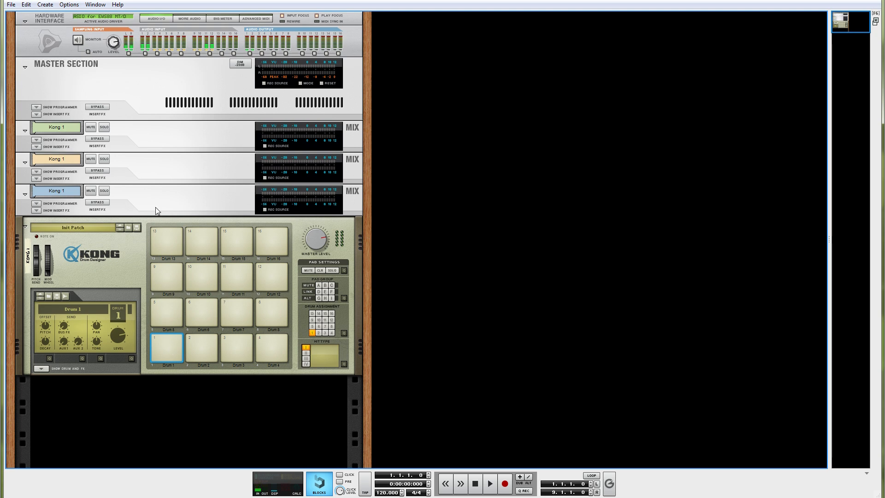
pyautogui.click(43, 369)
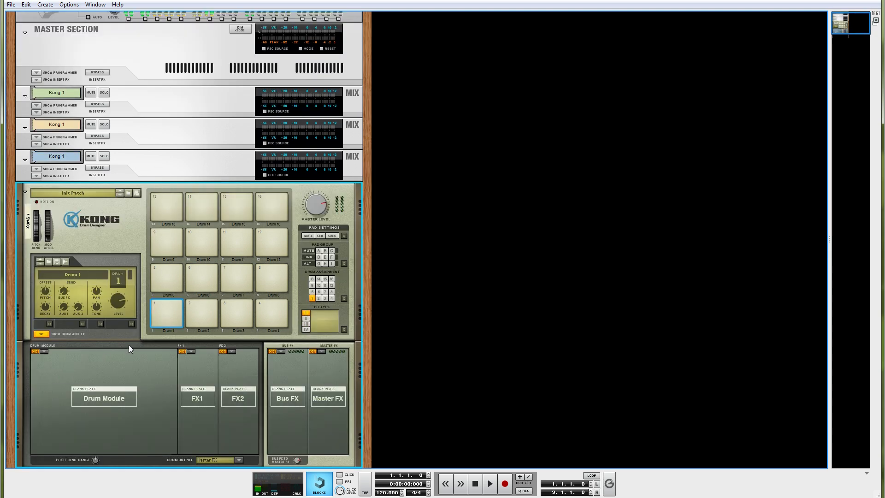
pyautogui.scroll(-5, 130, 342)
pyautogui.scroll(4, 150, 254)
# Check Kong's output cabling on the rear of the rack and its three channel strips in the main mixer.
pyautogui.press('Tab')
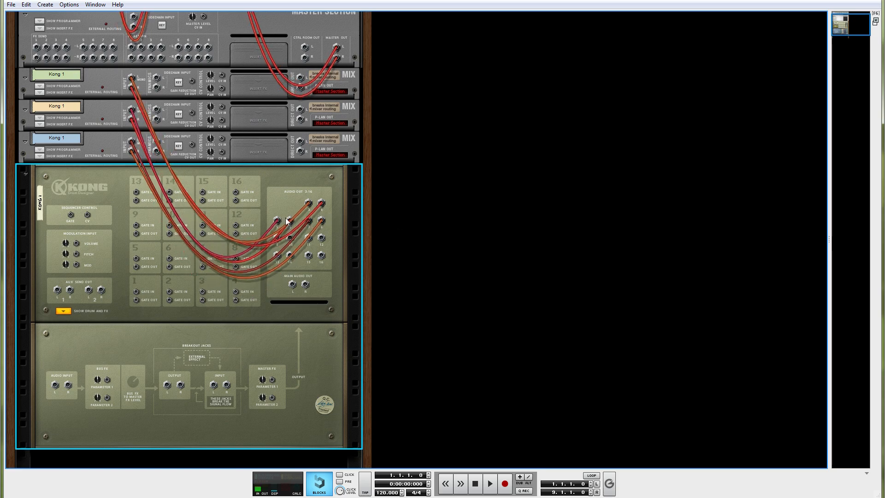
pyautogui.press('Tab')
pyautogui.press('F5')
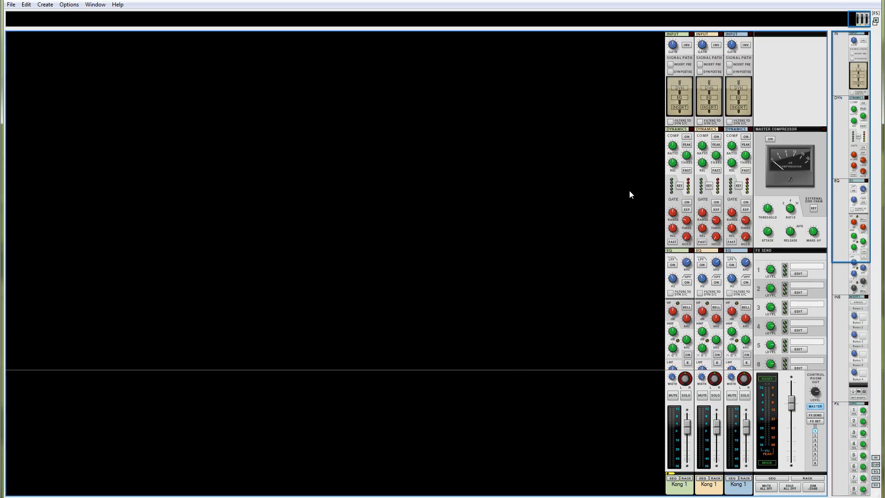
pyautogui.scroll(-1, 595, 227)
pyautogui.scroll(1, 609, 224)
pyautogui.press('F6')
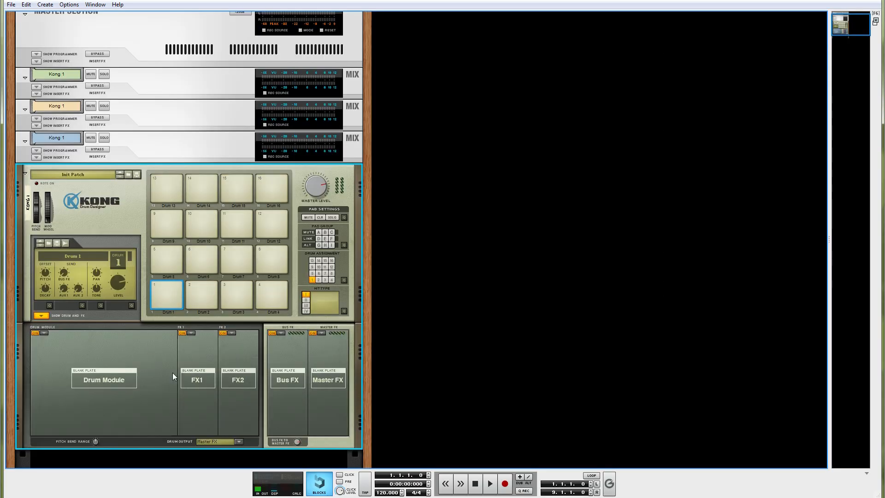
# Set the drum output of drum 1 to Output 3-4, drum 2 to Output 5-6 and drum 3 to Output 7-8.
pyautogui.click(169, 290)
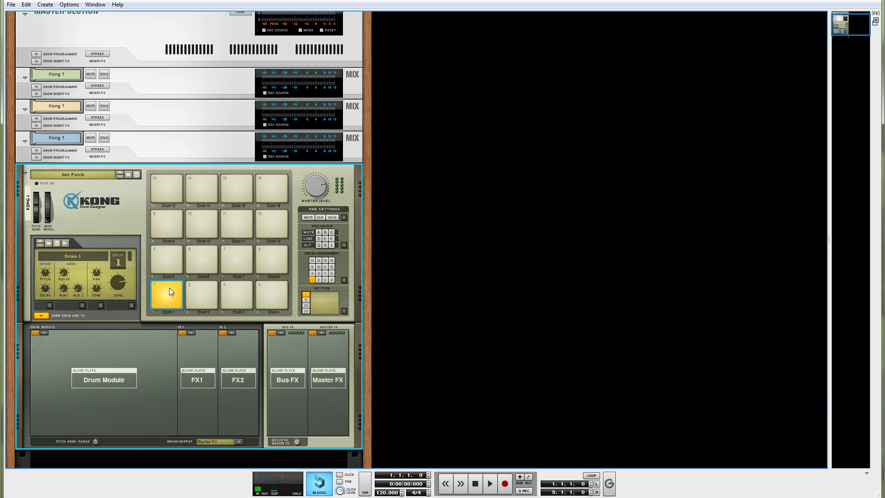
pyautogui.click(237, 442)
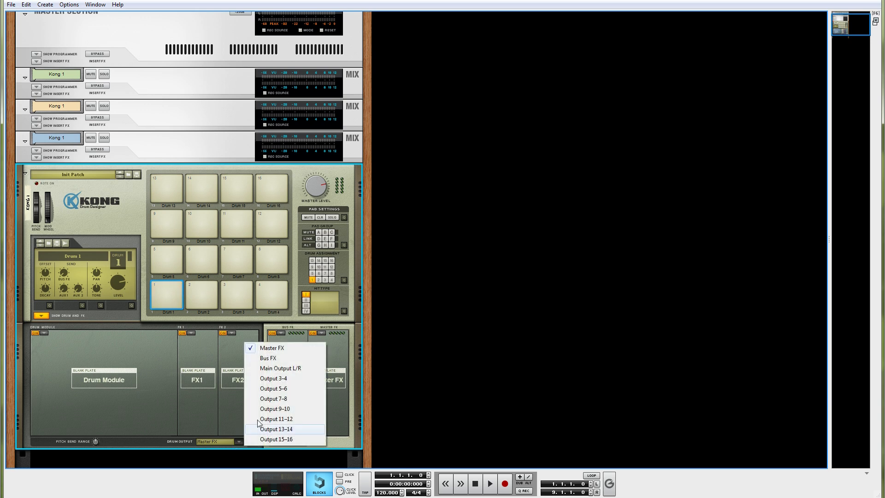
pyautogui.click(265, 379)
pyautogui.click(192, 303)
pyautogui.click(238, 442)
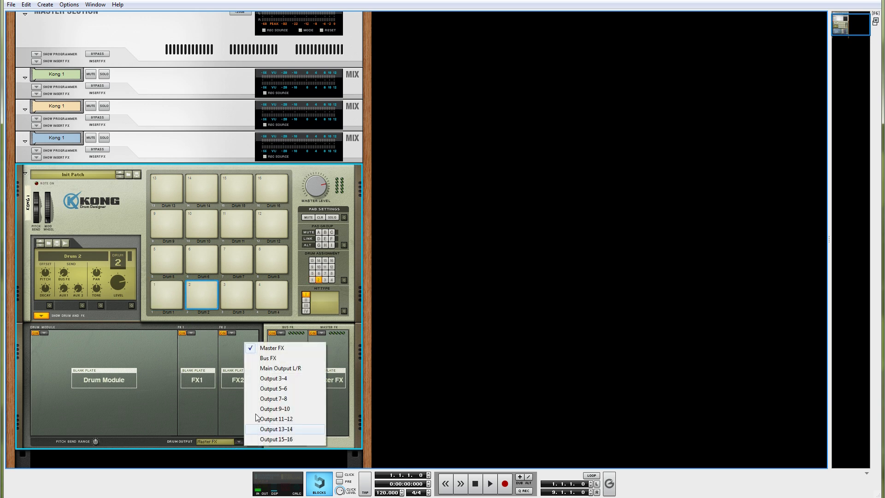
pyautogui.click(264, 389)
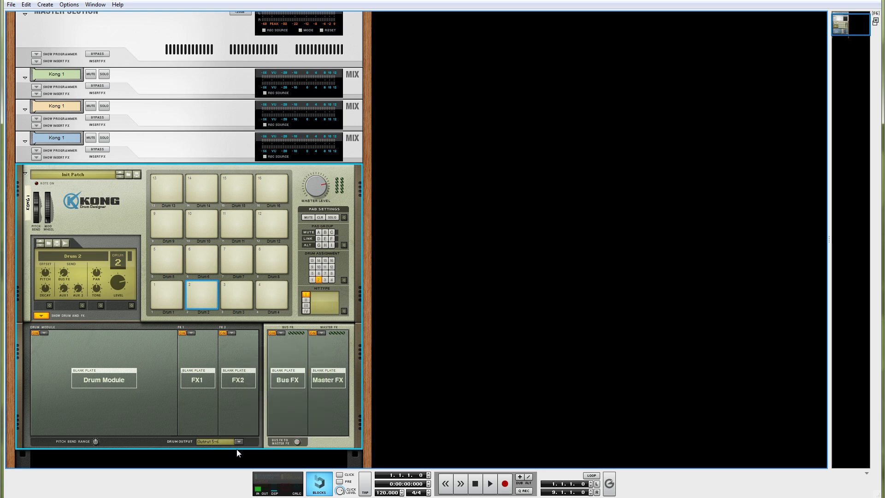
pyautogui.click(235, 297)
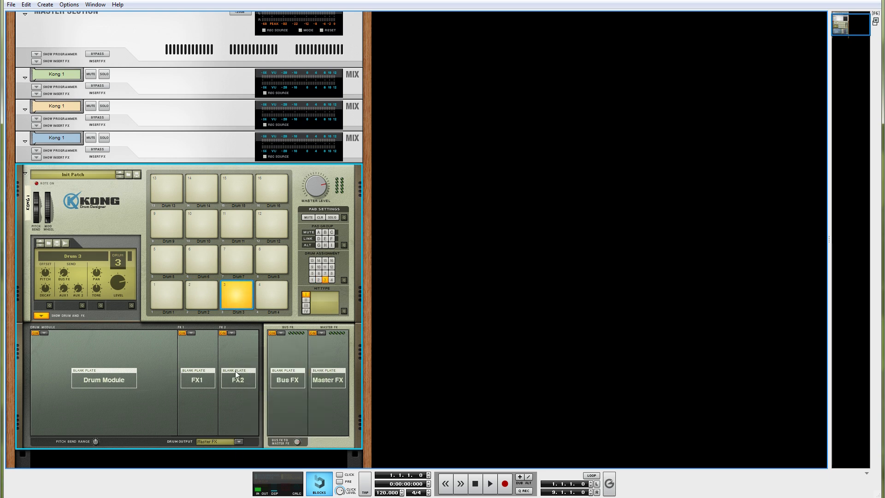
pyautogui.click(237, 442)
pyautogui.click(272, 399)
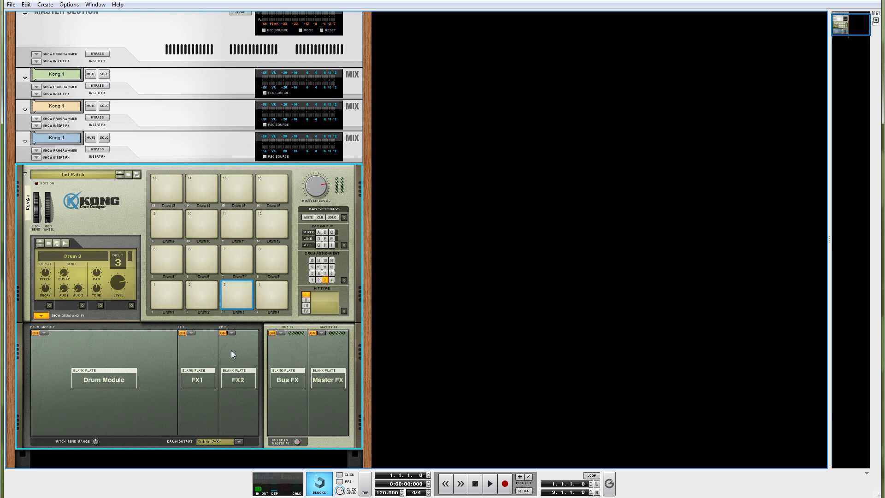
pyautogui.click(164, 295)
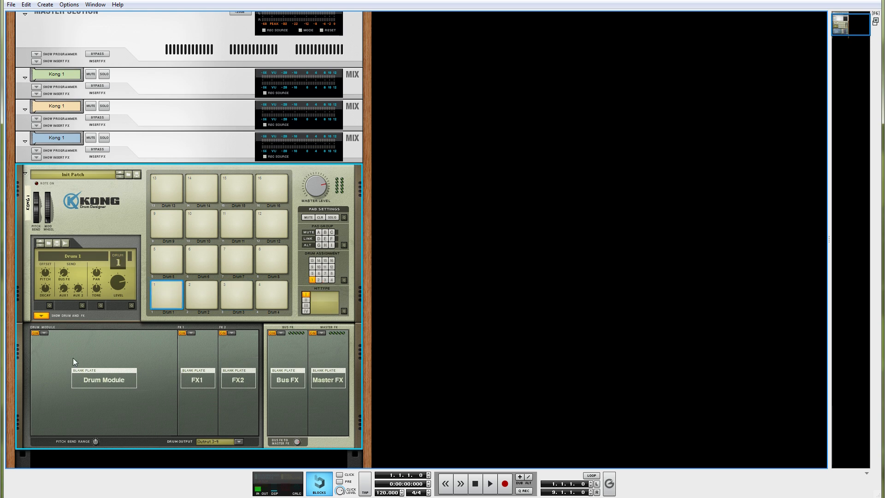
# Rename the Kong device as Drums.
pyautogui.doubleClick(28, 208)
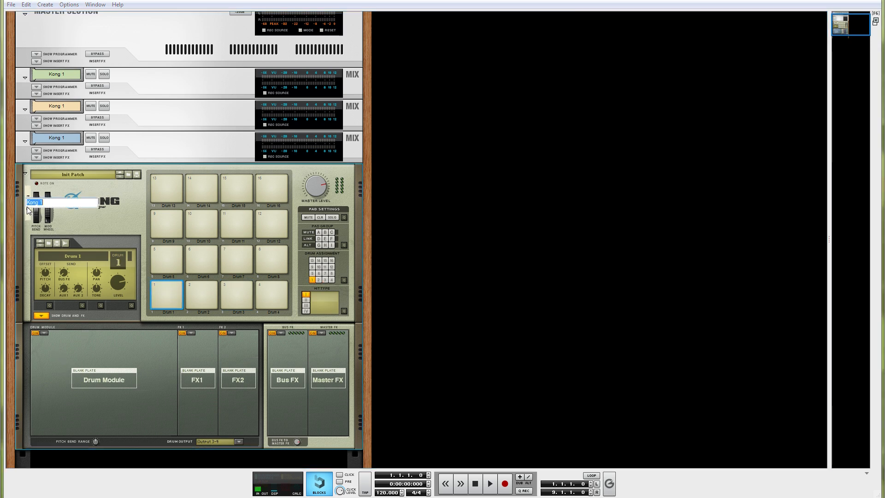
pyautogui.write('Drums')
pyautogui.press('Return')
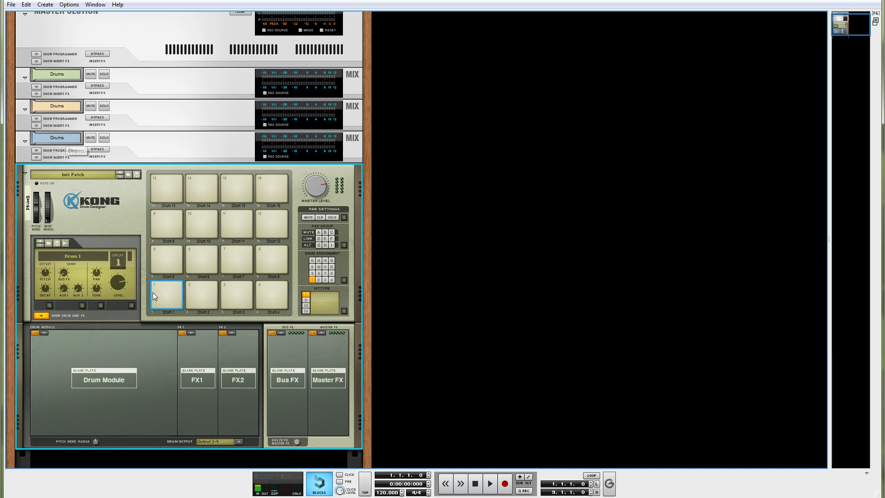
# Name Kong's pads 1, 2 and 3 Kick, Snare and Hat.
pyautogui.doubleClick(165, 314)
pyautogui.write('Kick')
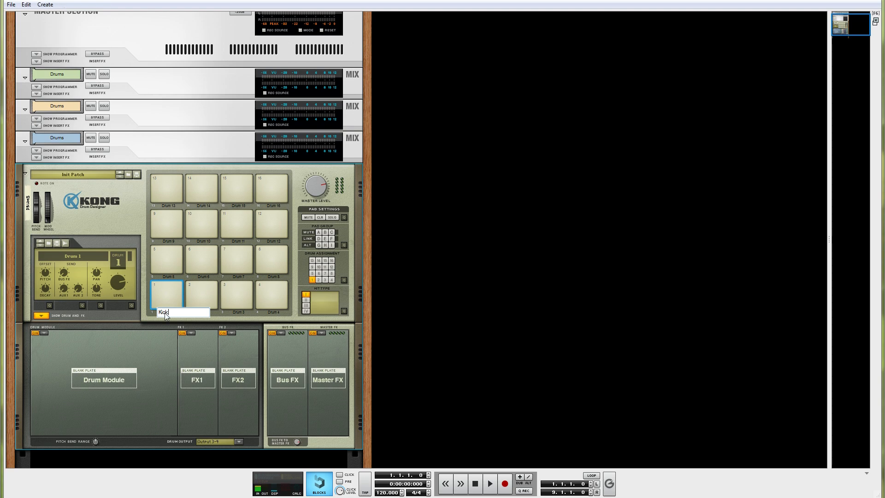
pyautogui.press('Return')
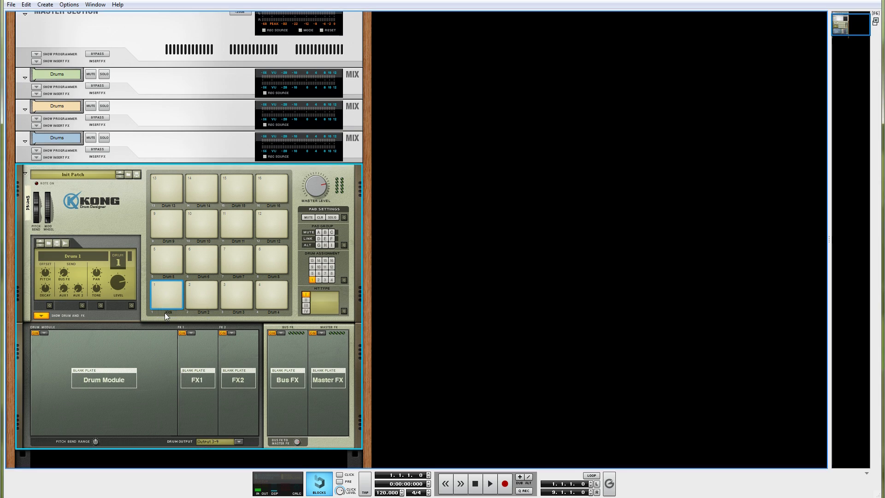
pyautogui.doubleClick(199, 313)
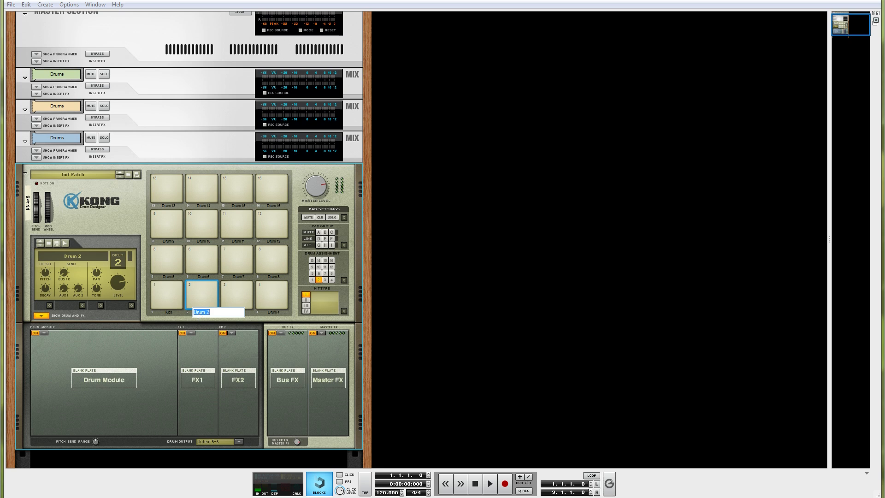
pyautogui.write('Snare')
pyautogui.press('Return')
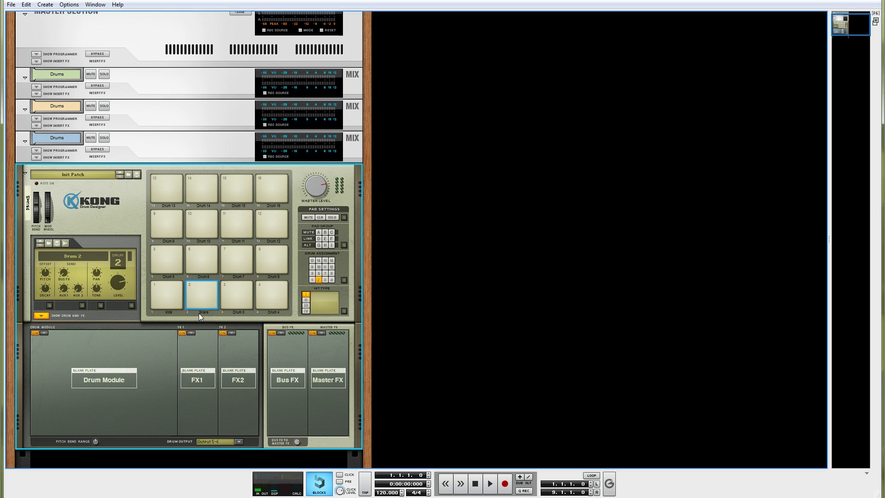
pyautogui.doubleClick(237, 314)
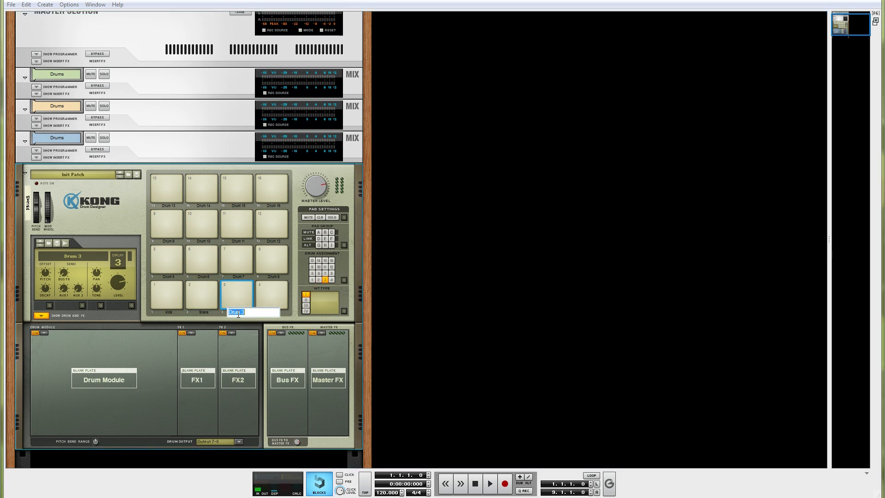
pyautogui.press('Return')
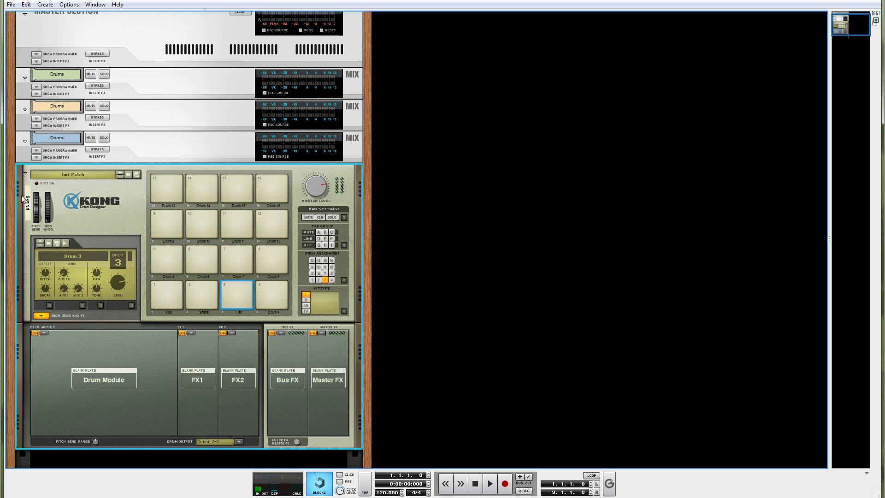
# Rename the first mix channel as "Drums - Kick".
pyautogui.doubleClick(57, 75)
pyautogui.click(71, 77)
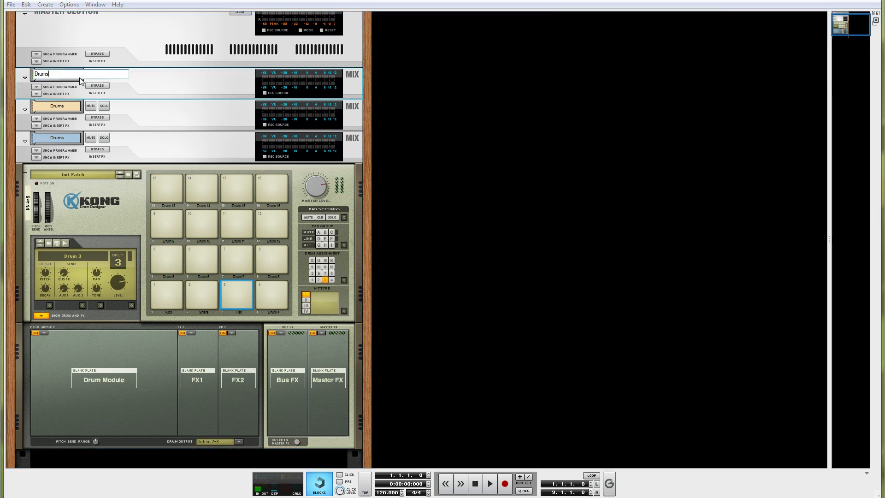
pyautogui.write('- Kick')
pyautogui.press('Return')
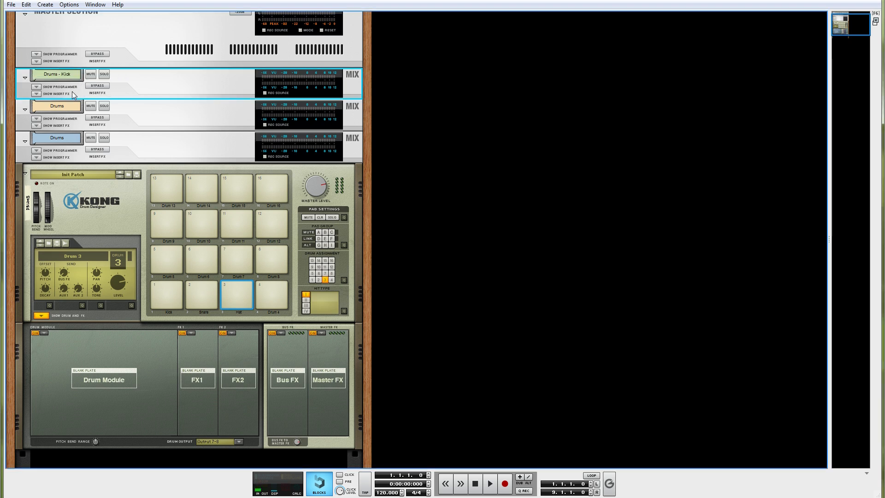
# Rename the second mix channel as "Drums - Snare" and the third as "Drums - Hat".
pyautogui.doubleClick(69, 107)
pyautogui.click(69, 109)
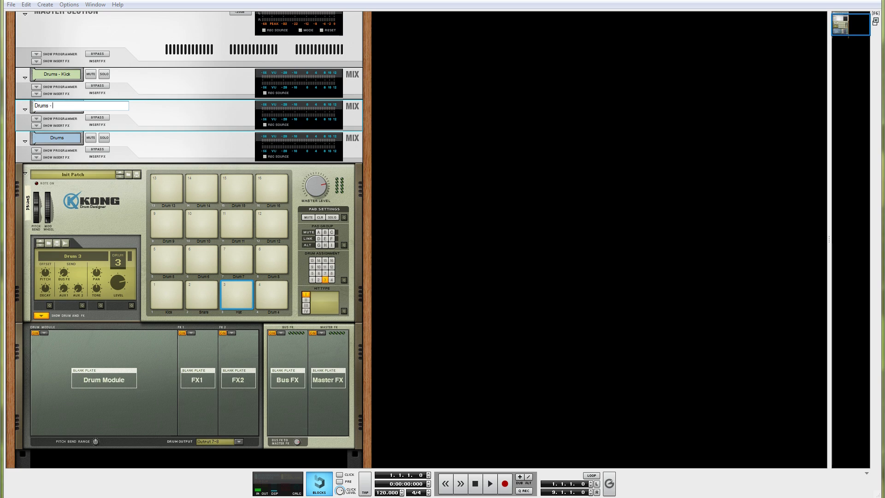
pyautogui.write('- Snare')
pyautogui.press('Return')
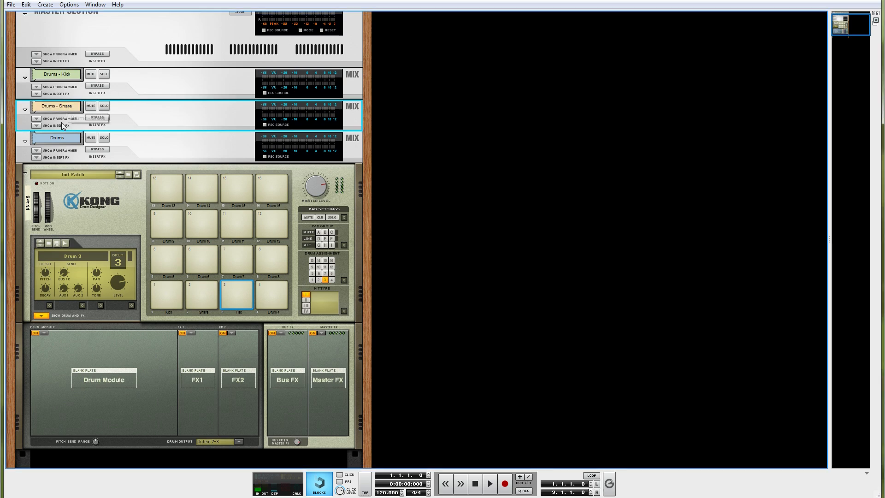
pyautogui.click(65, 138)
pyautogui.doubleClick(65, 138)
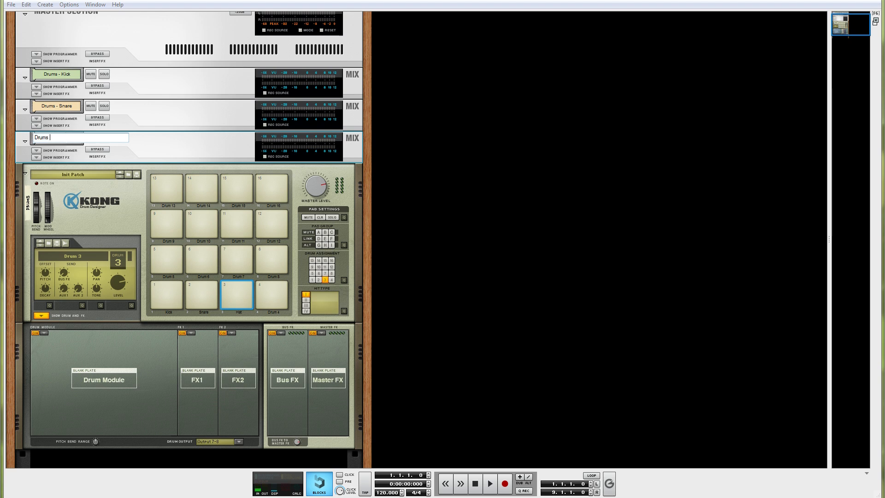
pyautogui.write('- Hat')
pyautogui.press('Return')
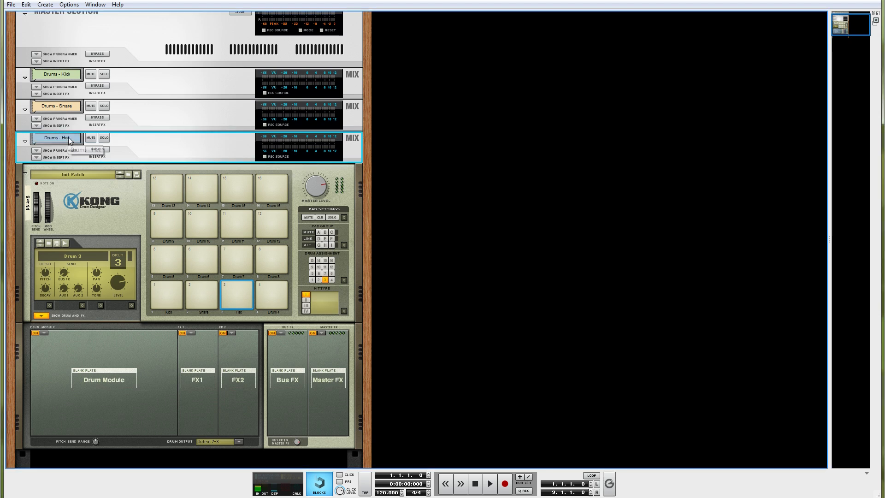
# Load the Synth Hi-Hat drum module for the Hat pad.
pyautogui.click(156, 291)
pyautogui.click(203, 290)
pyautogui.click(226, 290)
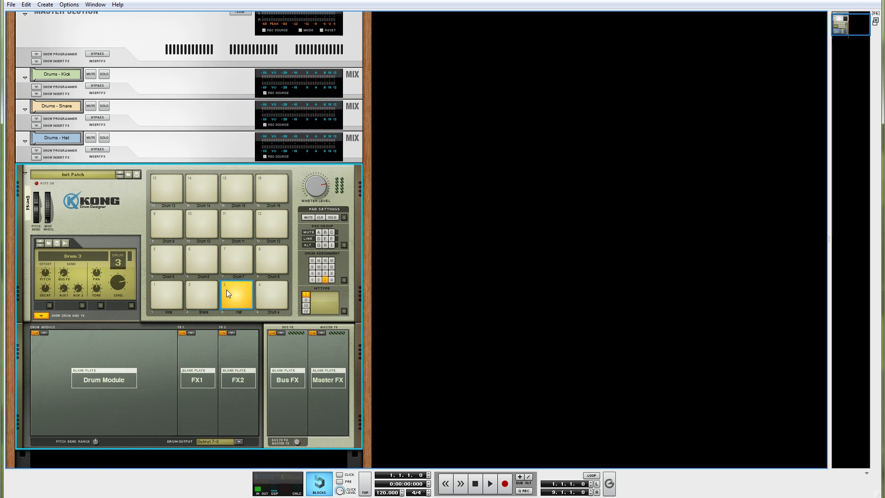
pyautogui.click(44, 332)
pyautogui.click(88, 417)
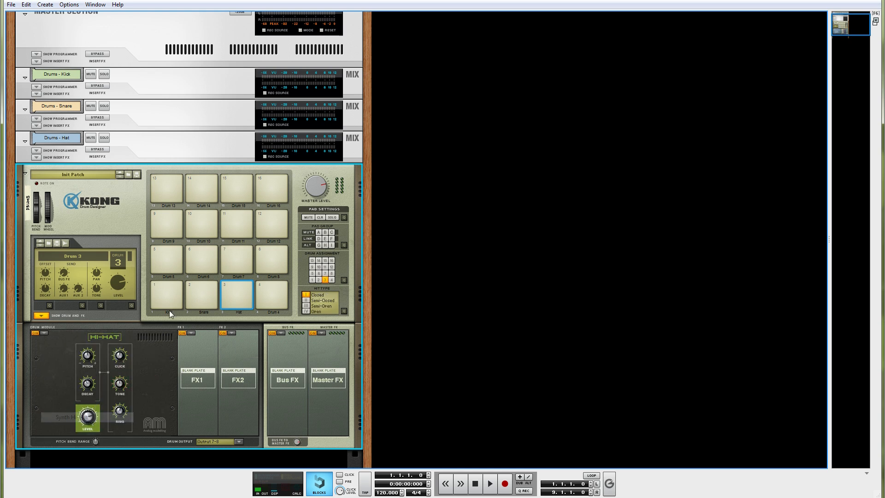
# Load the Synth Snare drum module for the Snare pad and the Synth Bass Drum module for the Kick pad.
pyautogui.click(202, 297)
pyautogui.click(44, 333)
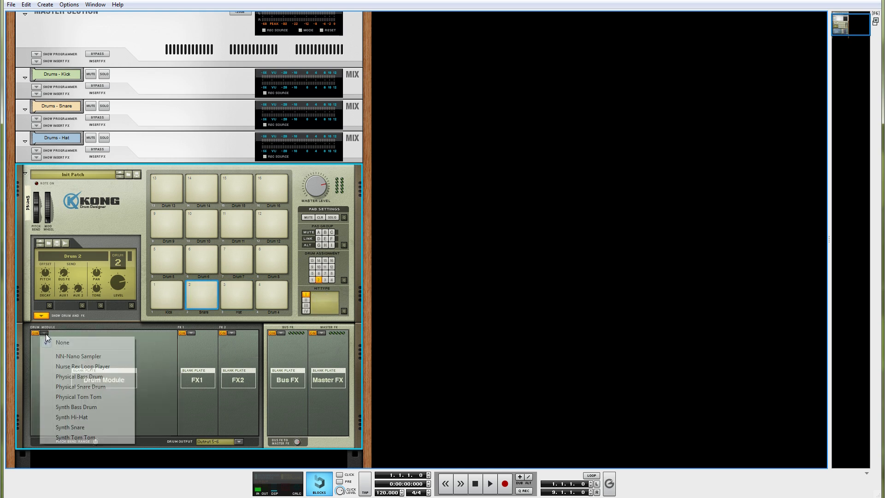
pyautogui.click(58, 417)
pyautogui.click(166, 295)
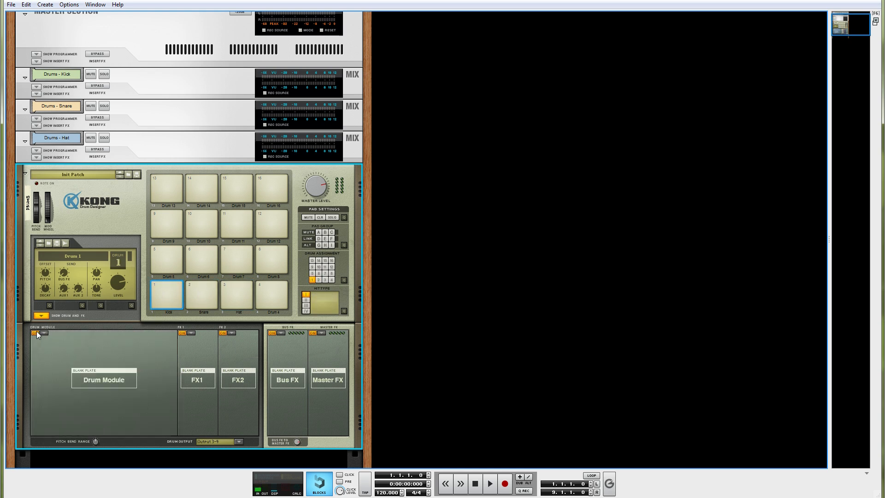
pyautogui.click(44, 332)
pyautogui.click(55, 408)
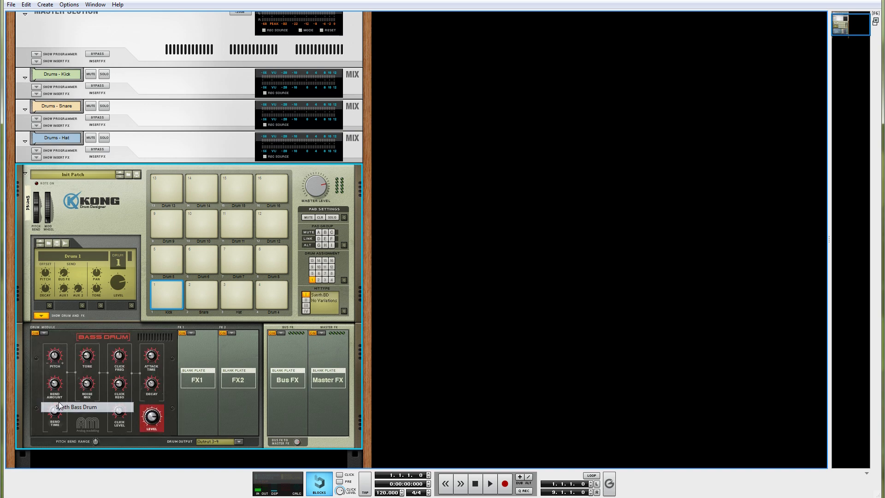
# Play the Kick, Snare and Hat pads in turn and watch the level meters of their mix channels.
pyautogui.click(165, 297)
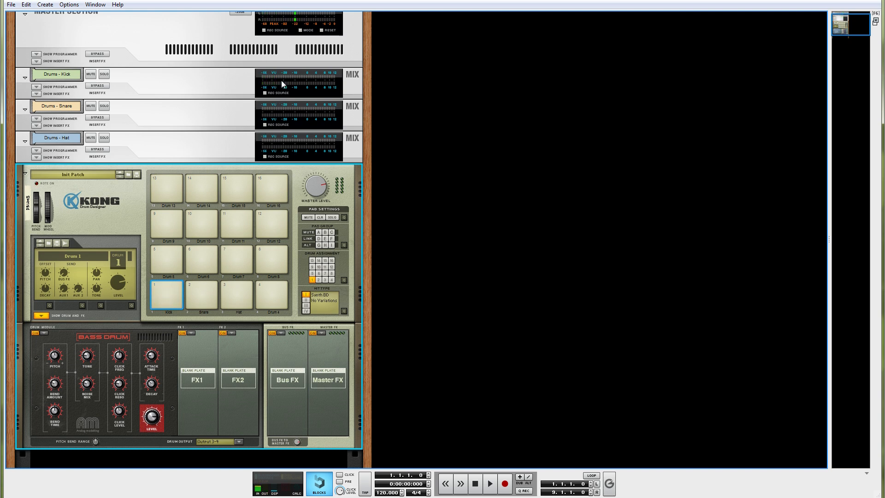
pyautogui.click(171, 293)
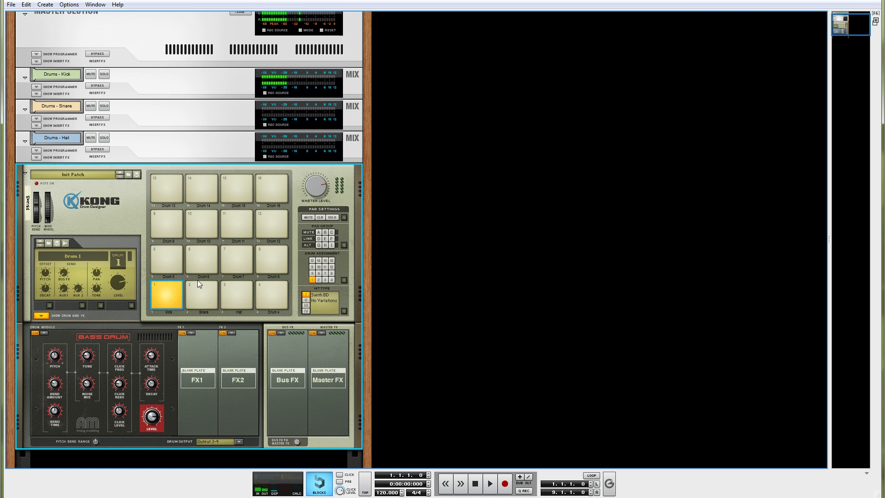
pyautogui.click(196, 296)
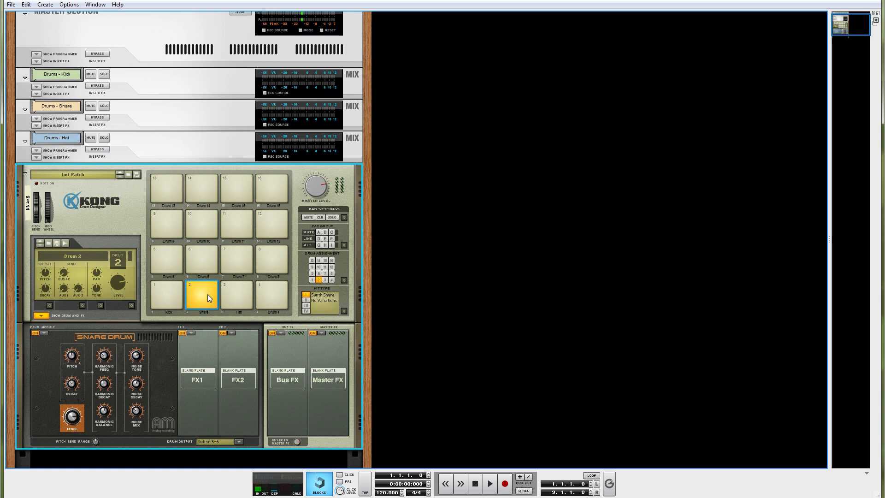
pyautogui.click(236, 292)
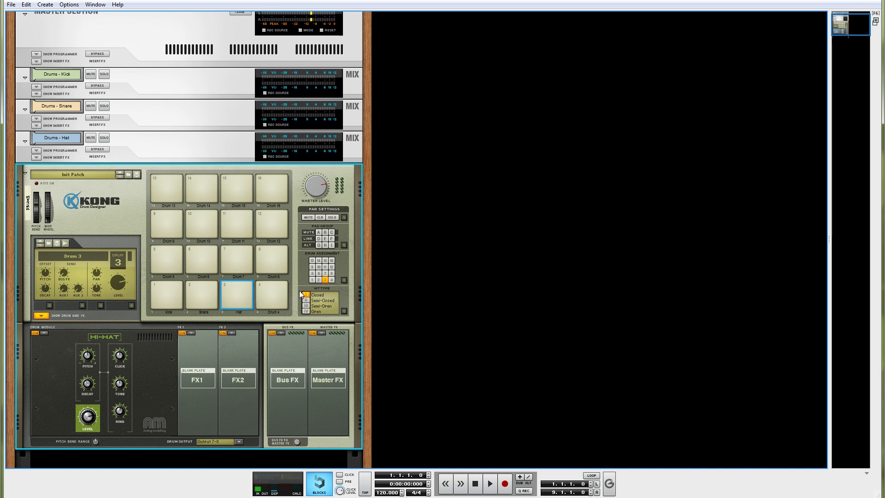
# Assign pad 4 to drum 3 and play pads 3 and 4 alternately to compare them.
pyautogui.click(279, 297)
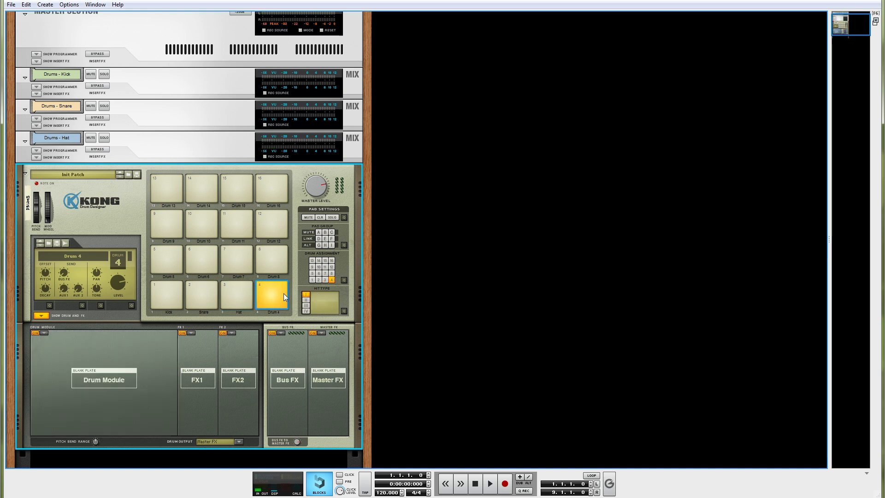
pyautogui.click(324, 280)
pyautogui.click(241, 292)
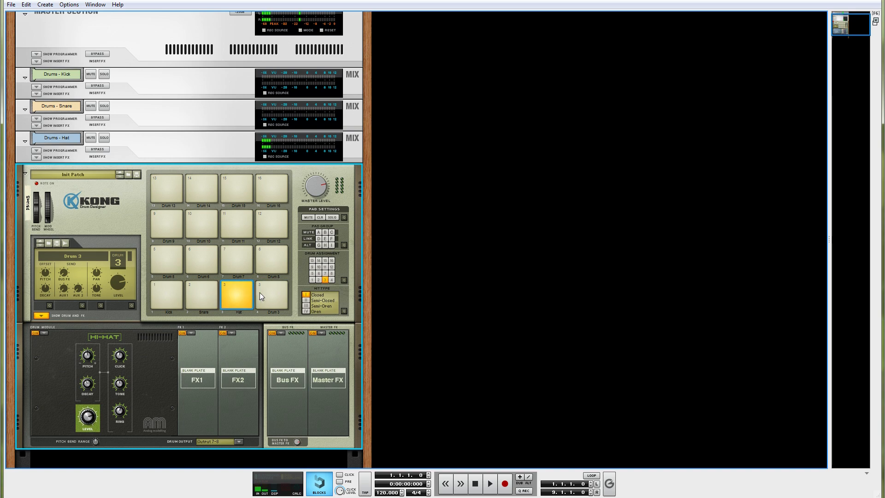
pyautogui.click(264, 292)
pyautogui.click(275, 301)
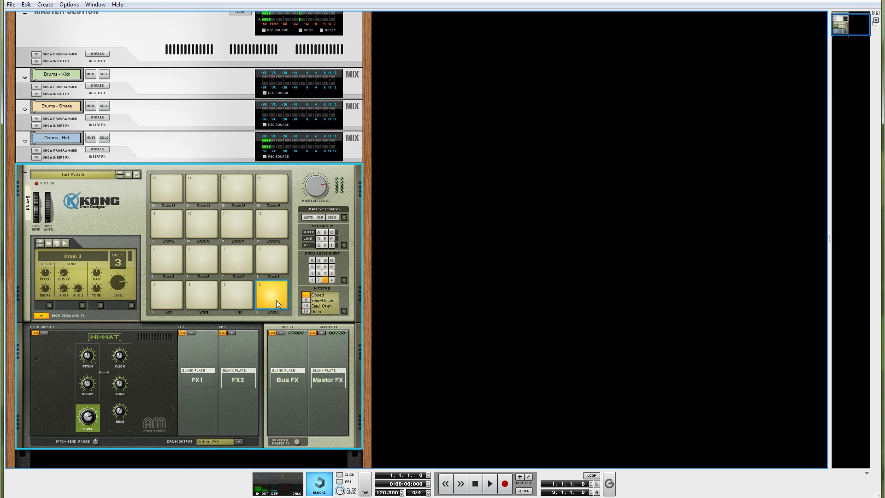
pyautogui.click(250, 303)
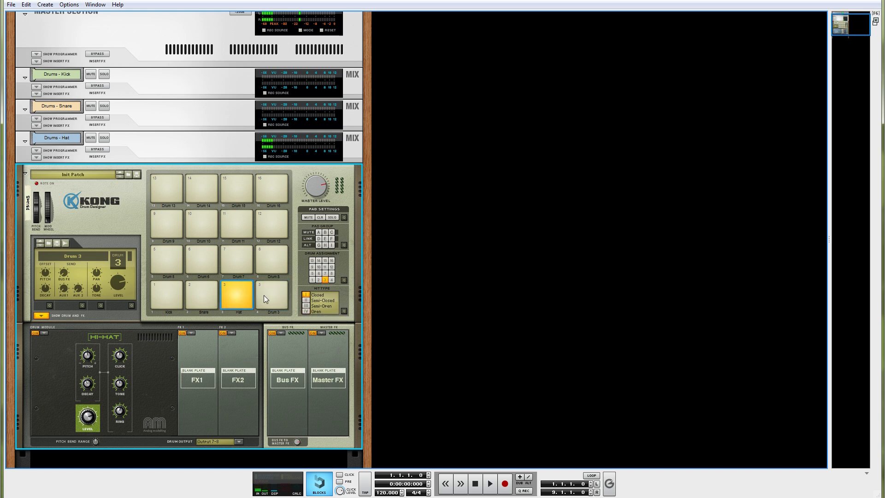
pyautogui.click(264, 296)
pyautogui.click(238, 295)
pyautogui.click(264, 294)
pyautogui.click(245, 293)
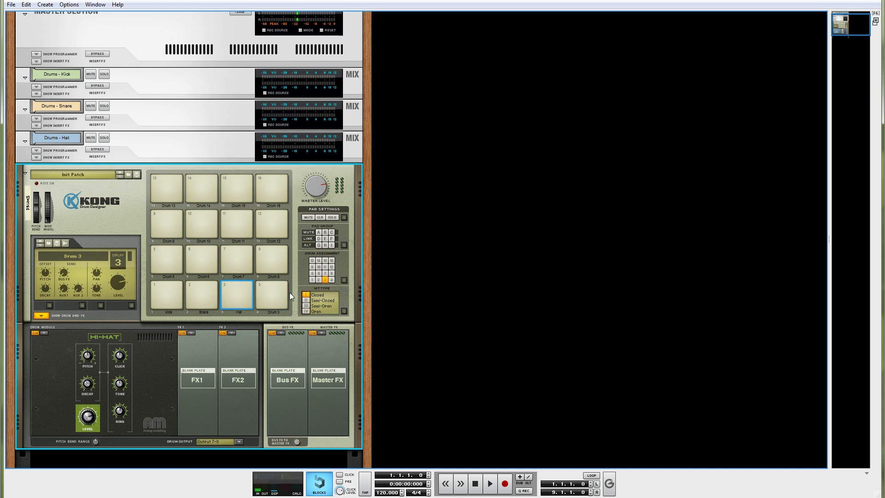
# Check the cabling on the rear of the rack and view the three renamed drum channels in the main mixer.
pyautogui.press('Tab')
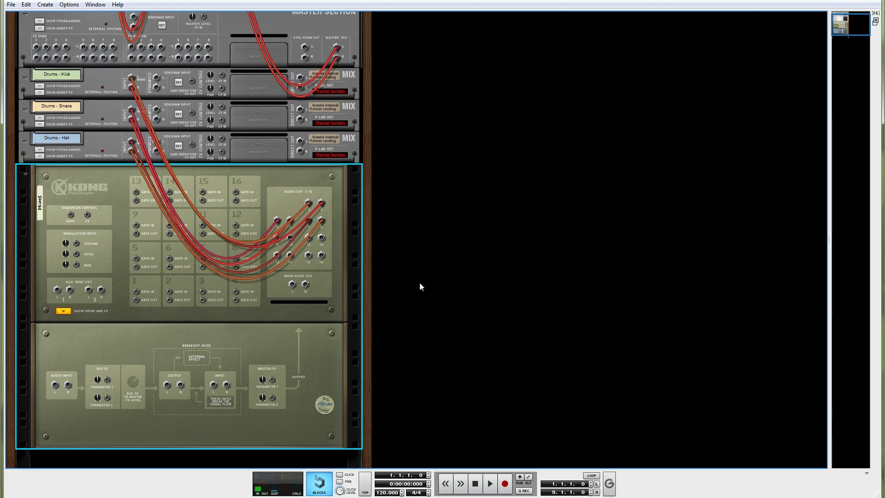
pyautogui.press('Tab')
pyautogui.press('F5')
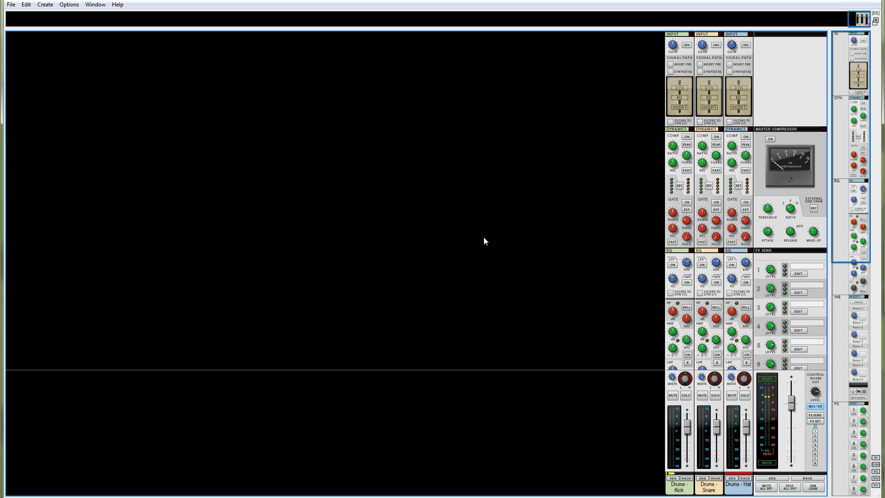
# Create an RV7000 Advanced Reverb as a send effect in the main mixer.
pyautogui.click(419, 497)
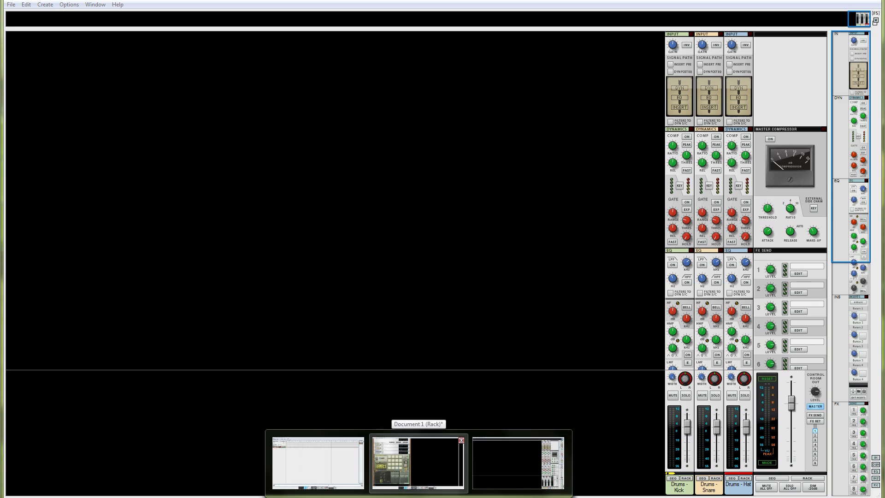
pyautogui.click(515, 333)
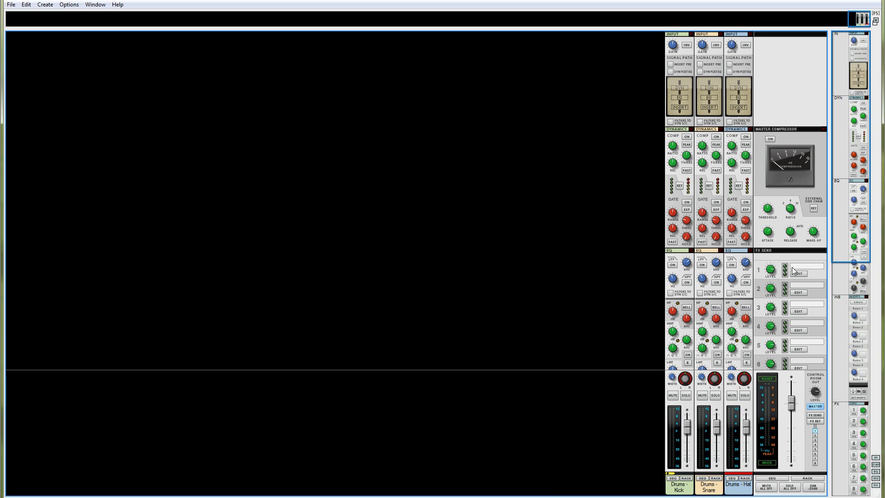
pyautogui.rightClick(543, 265)
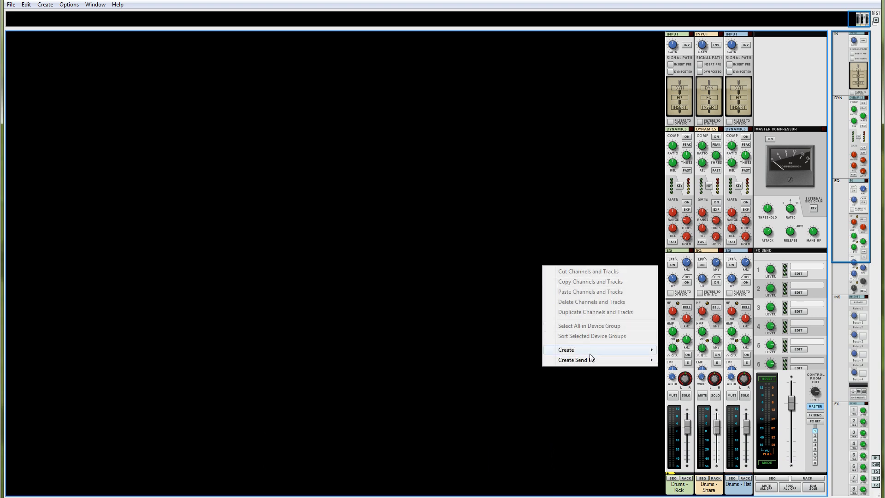
pyautogui.moveTo(599, 363)
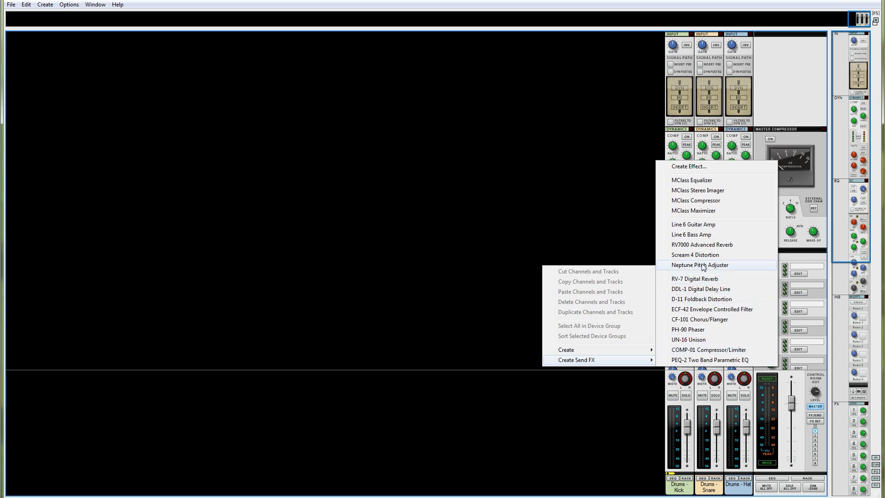
pyautogui.click(699, 245)
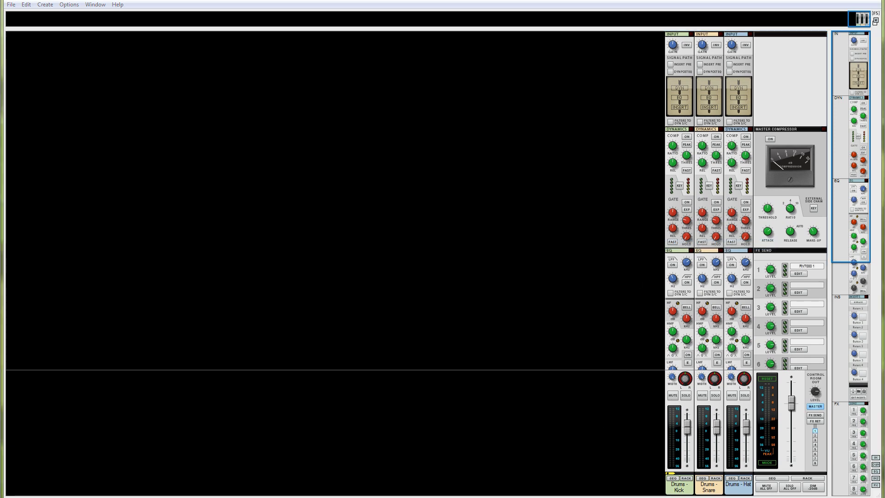
# Unfold the RV7000's remote programmer in the rack and set the reverb algorithm to Plate.
pyautogui.press('F6')
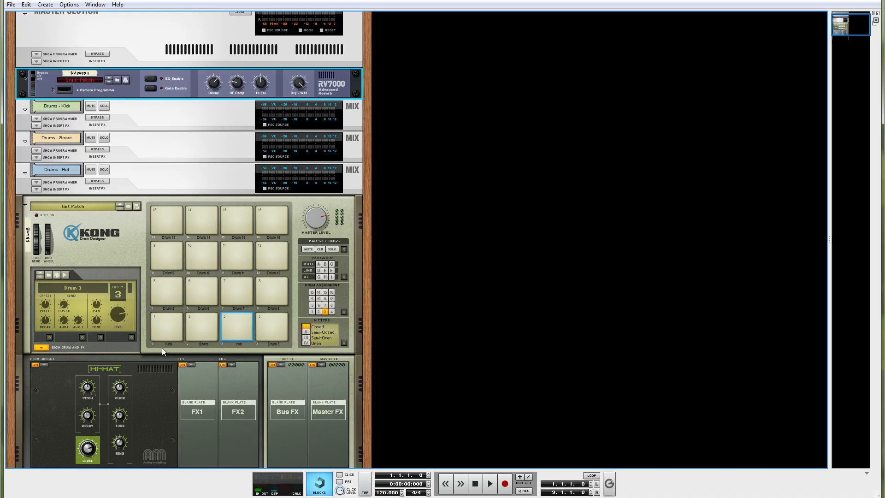
pyautogui.scroll(3, 159, 305)
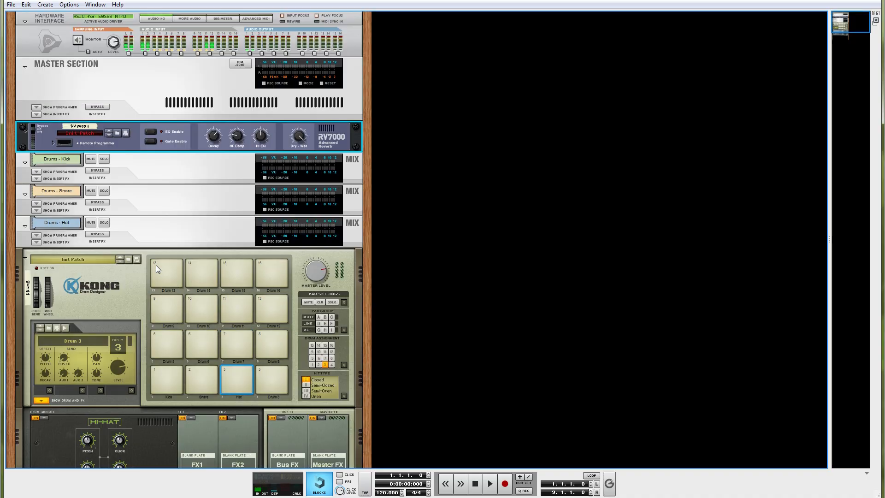
pyautogui.click(52, 143)
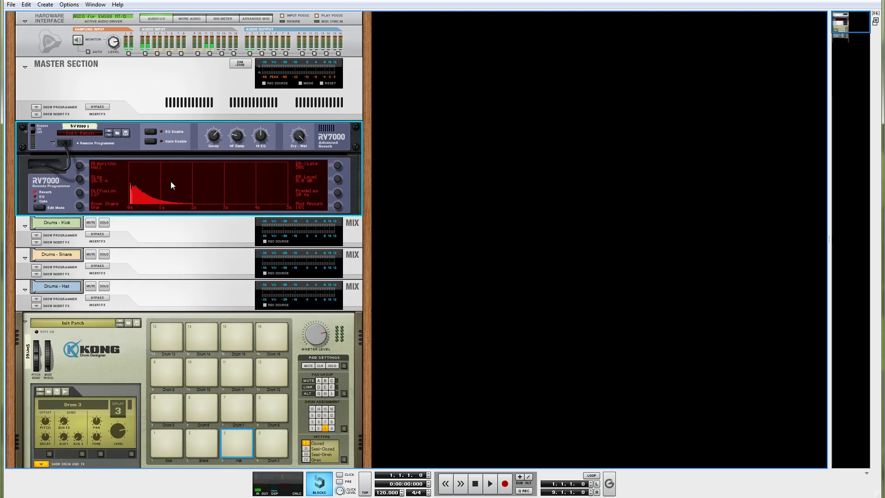
pyautogui.moveTo(78, 169); pyautogui.dragTo(78, 159)
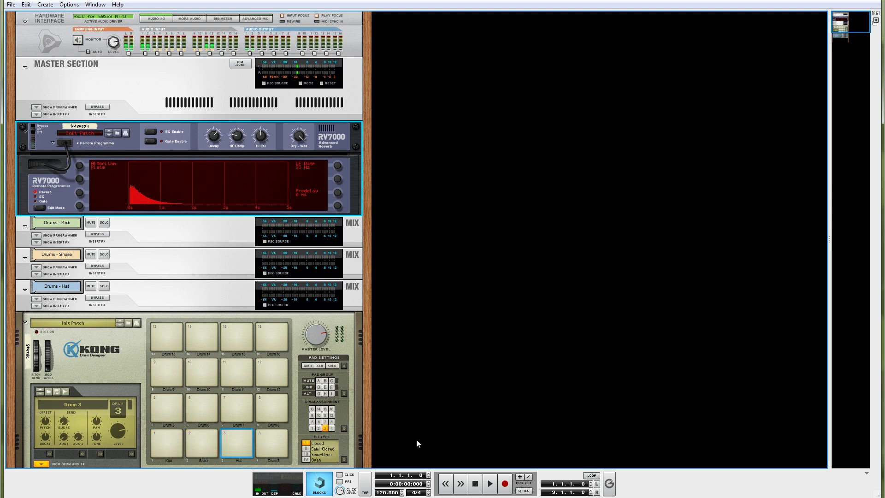
# Turn on send 1 for the Drums - Kick, Drums - Snare and Drums - Hat channels in the main mixer.
pyautogui.press('F5')
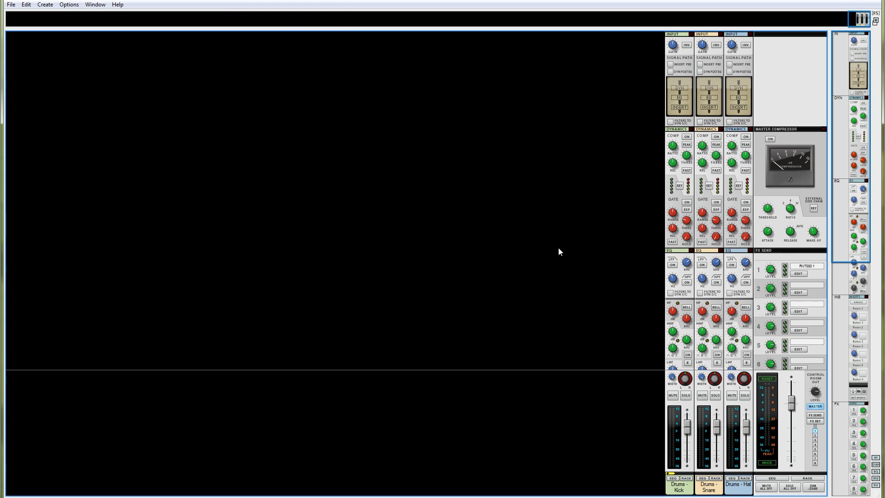
pyautogui.scroll(-4, 566, 249)
pyautogui.scroll(-5, 568, 247)
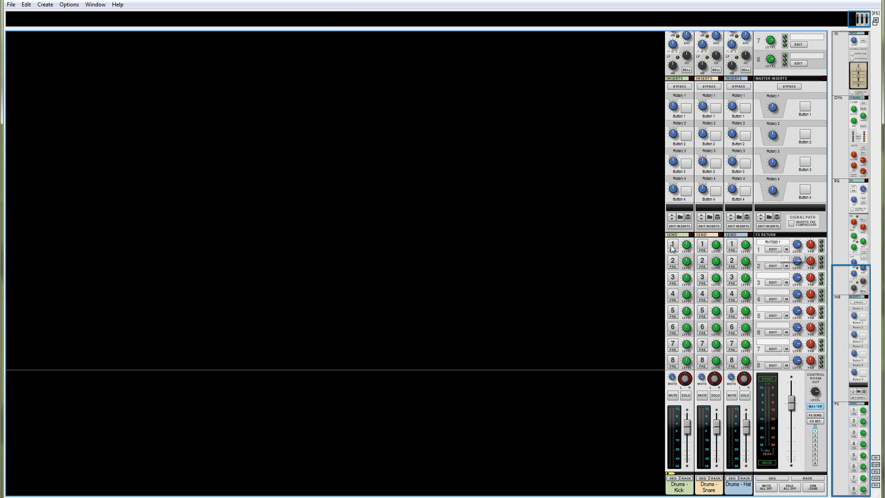
pyautogui.click(672, 246)
pyautogui.click(701, 245)
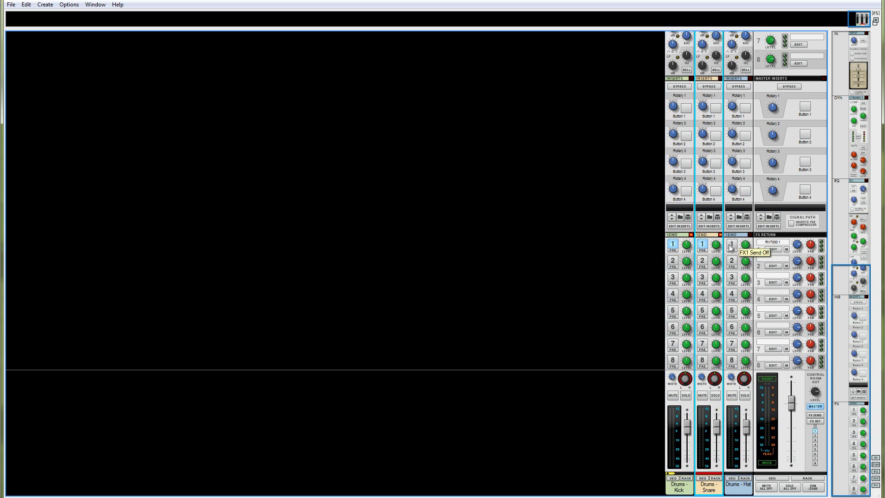
pyautogui.click(730, 245)
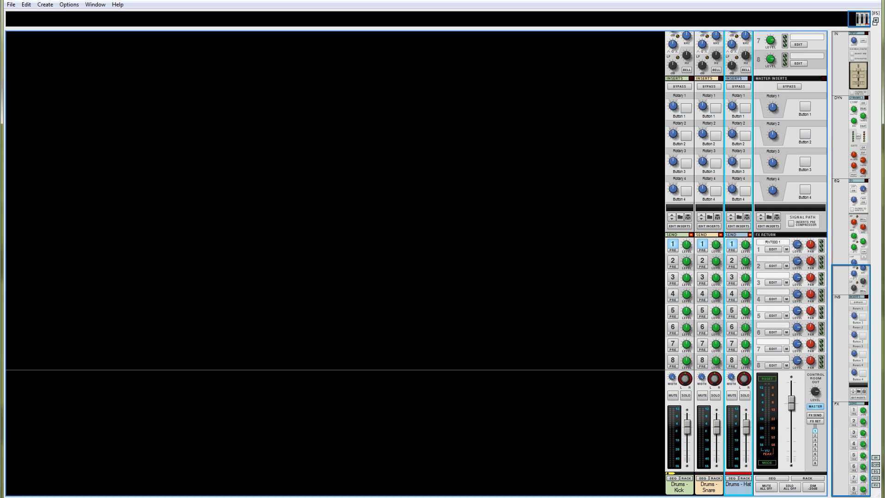
# On the rear of the rack, disconnect the RV7000's audio outputs from the Master Section's first FX return.
pyautogui.press('F6')
pyautogui.press('Tab')
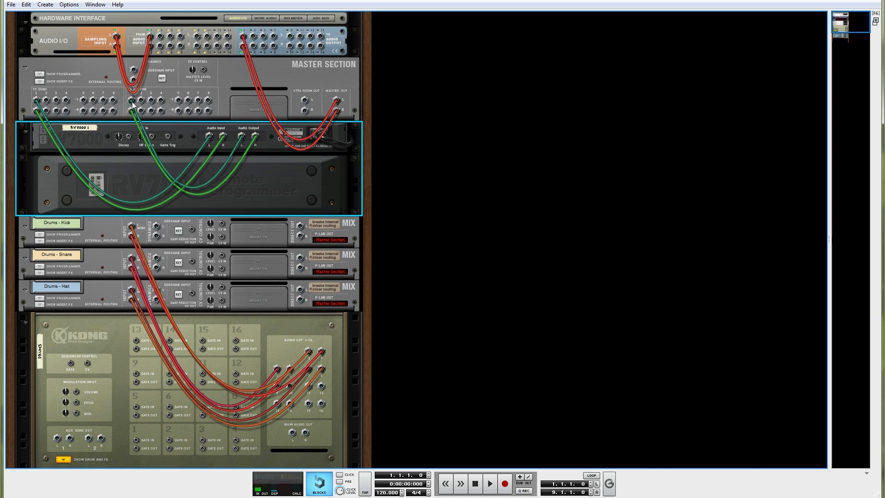
pyautogui.moveTo(131, 100); pyautogui.dragTo(156, 137)
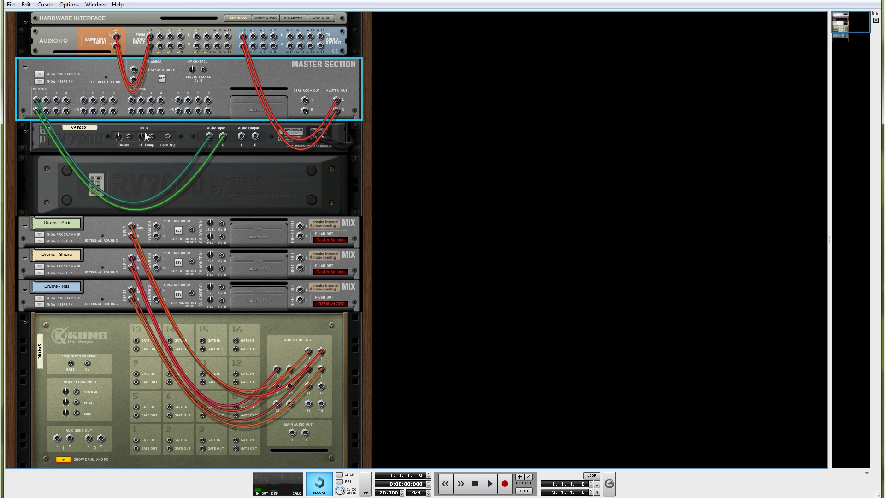
pyautogui.click(144, 137)
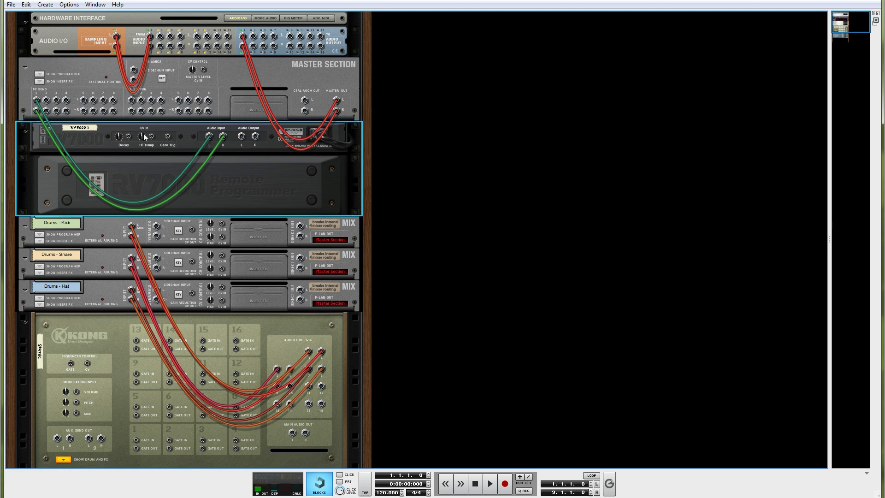
# Create a Mix Channel for the RV7000 and place it directly above the reverb in the rack.
pyautogui.rightClick(184, 137)
pyautogui.moveTo(268, 223)
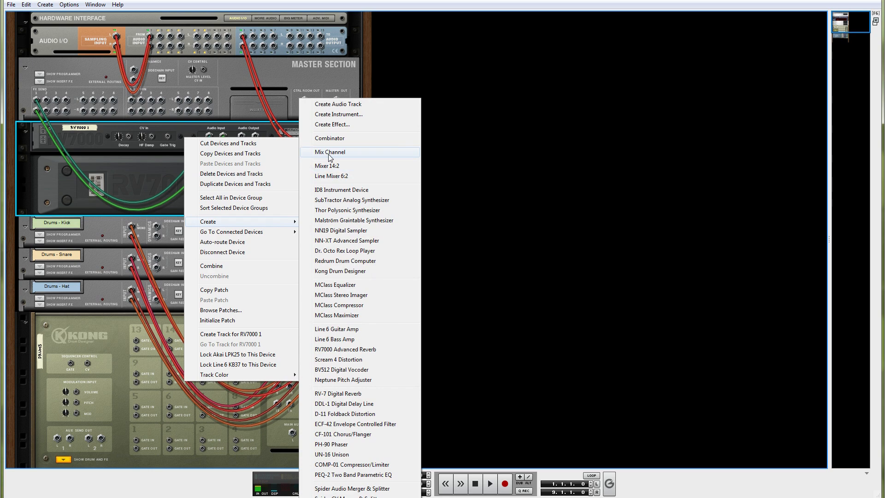
pyautogui.click(330, 152)
pyautogui.moveTo(205, 238); pyautogui.dragTo(191, 135)
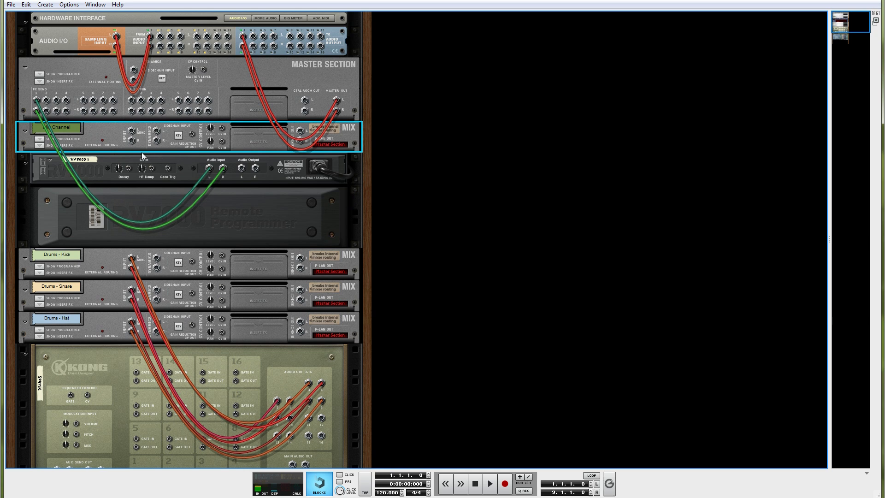
# Cable the RV7000's stereo audio output to the new mix channel's input and check the channel in the main mixer.
pyautogui.moveTo(242, 169); pyautogui.dragTo(140, 139)
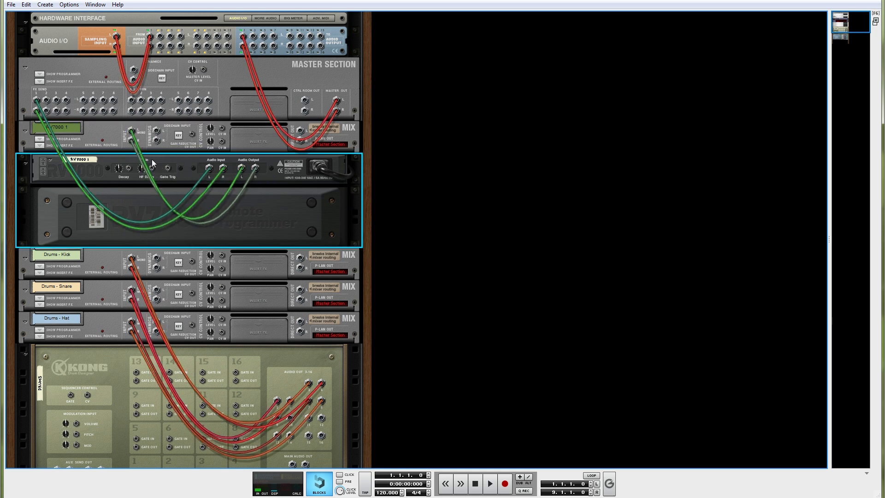
pyautogui.press('Tab')
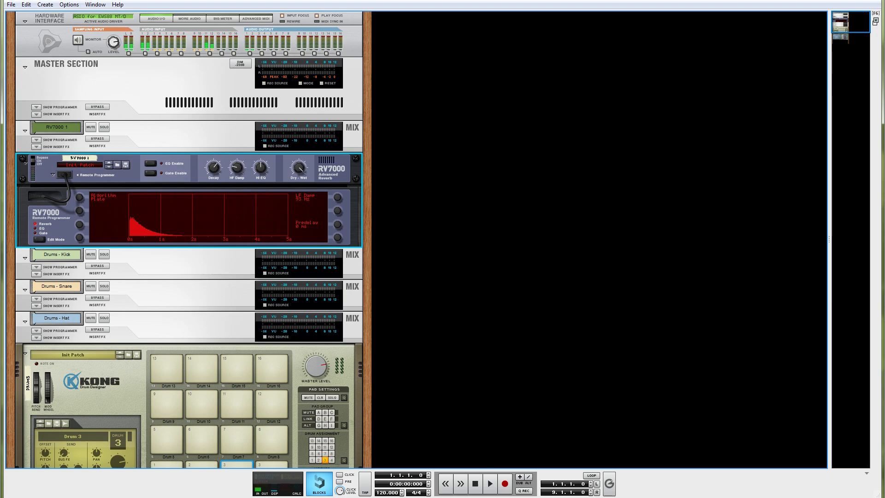
pyautogui.press('F5')
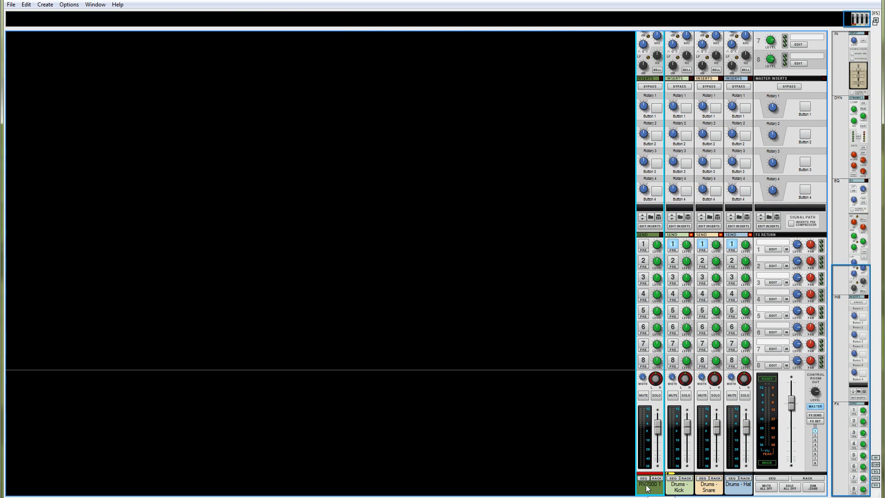
pyautogui.press('F6')
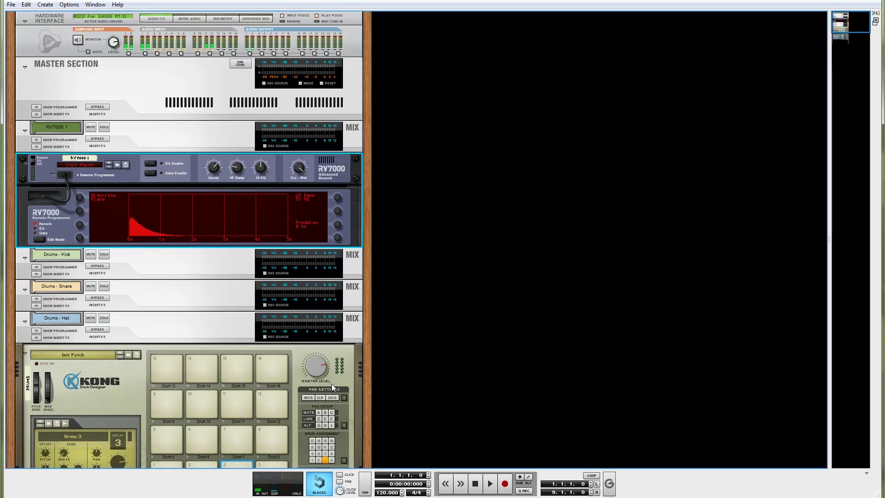
# Rename the RV7000 device as Master Reverb and check its rear cabling and its mixer channel.
pyautogui.doubleClick(81, 158)
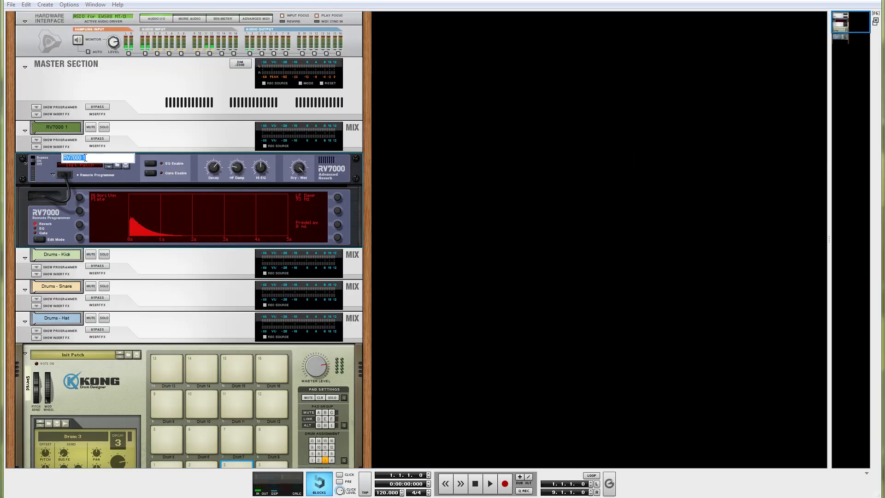
pyautogui.write('Master Rev')
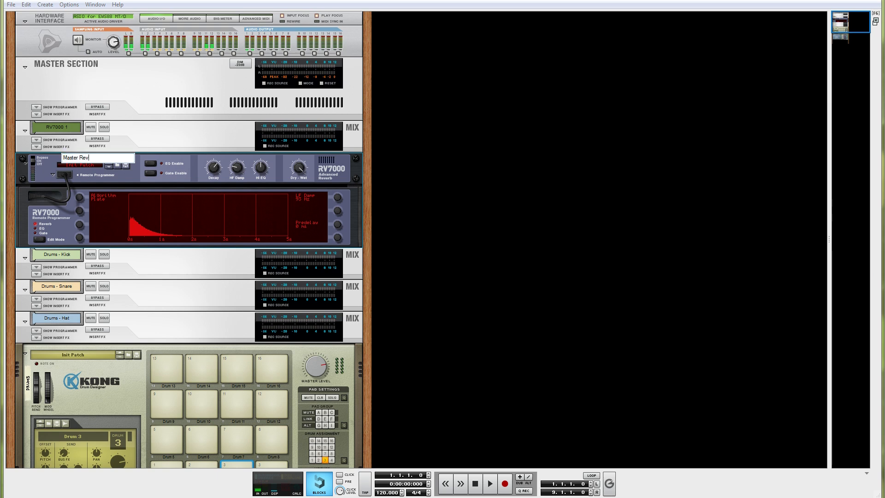
pyautogui.write('erb')
pyautogui.press('Return')
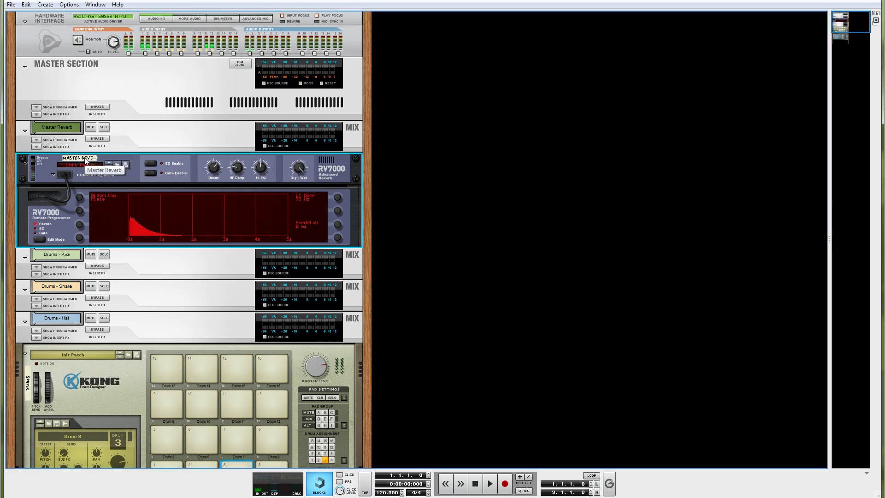
pyautogui.press('Tab')
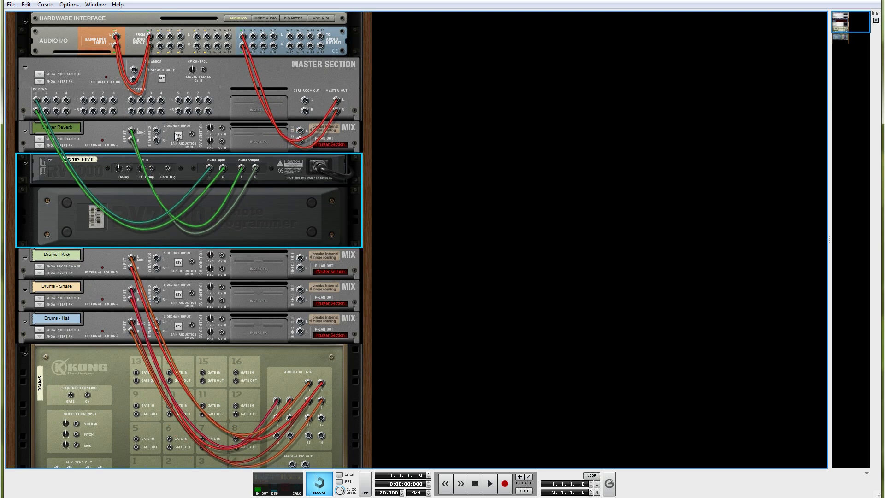
pyautogui.press('Tab')
pyautogui.press('F5')
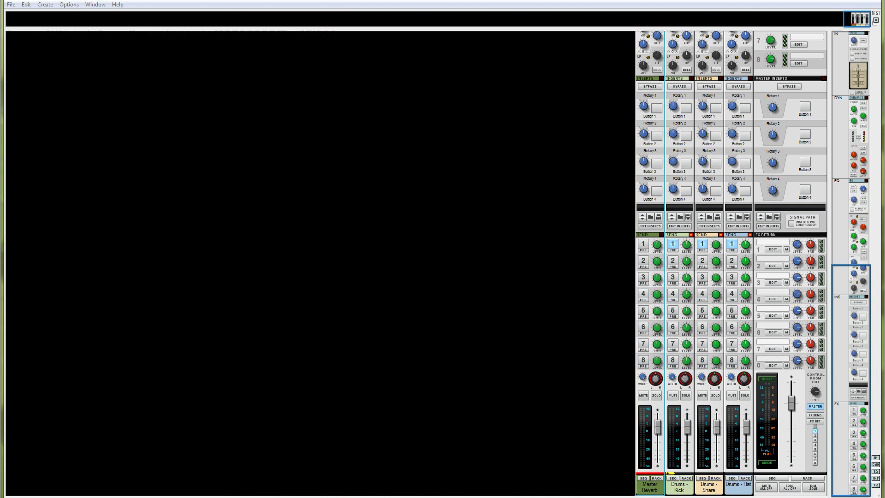
# Mute and unmute the Master Reverb channel while playing drums to compare the sound with and without reverb.
pyautogui.press('space')
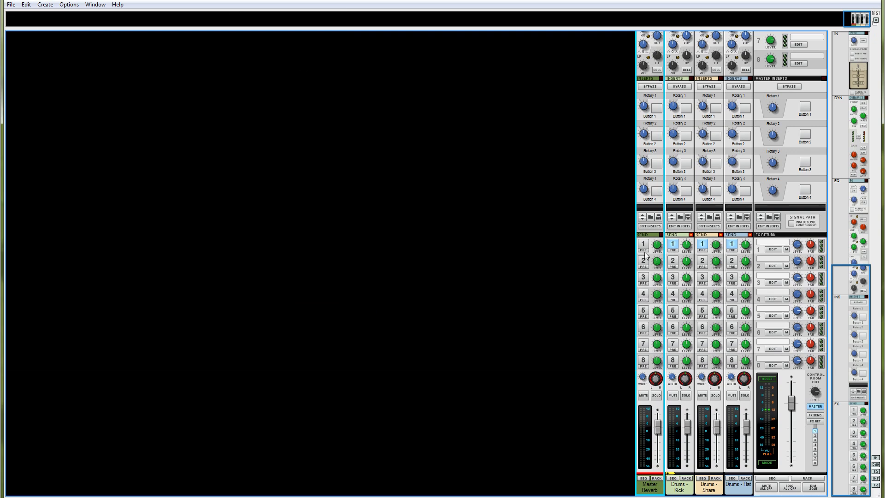
pyautogui.scroll(5, 648, 182)
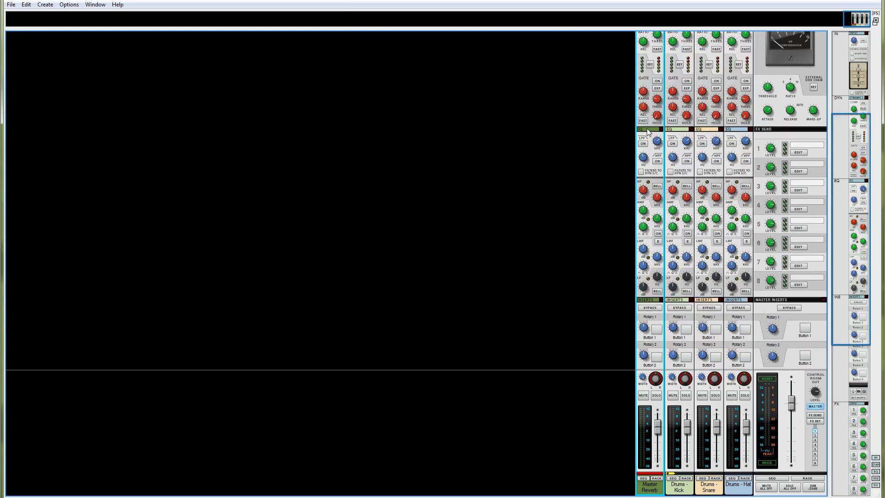
pyautogui.scroll(-6, 651, 189)
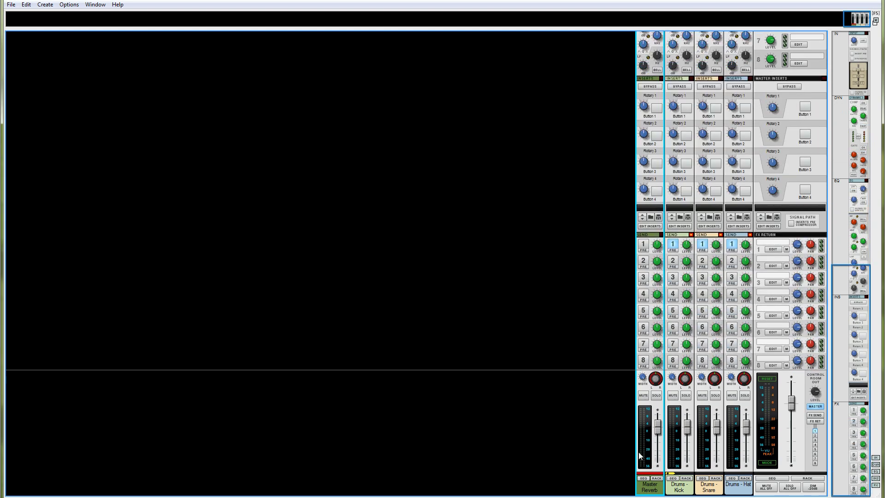
pyautogui.click(643, 395)
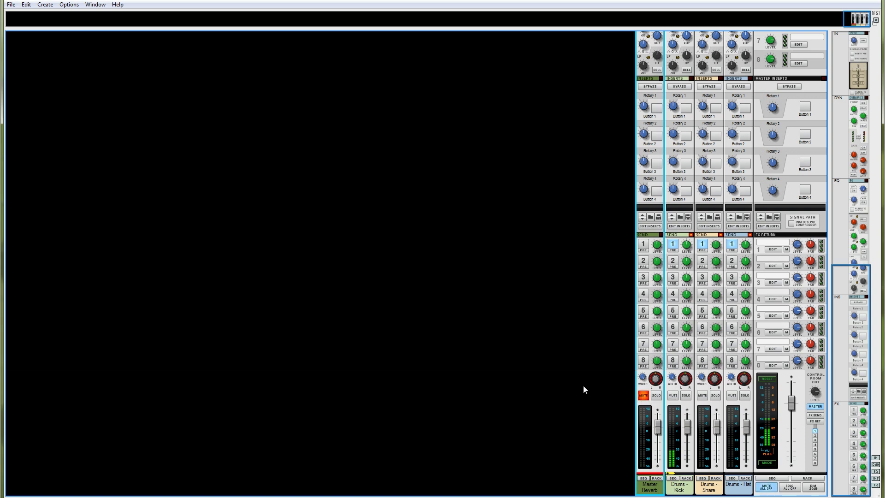
pyautogui.click(643, 395)
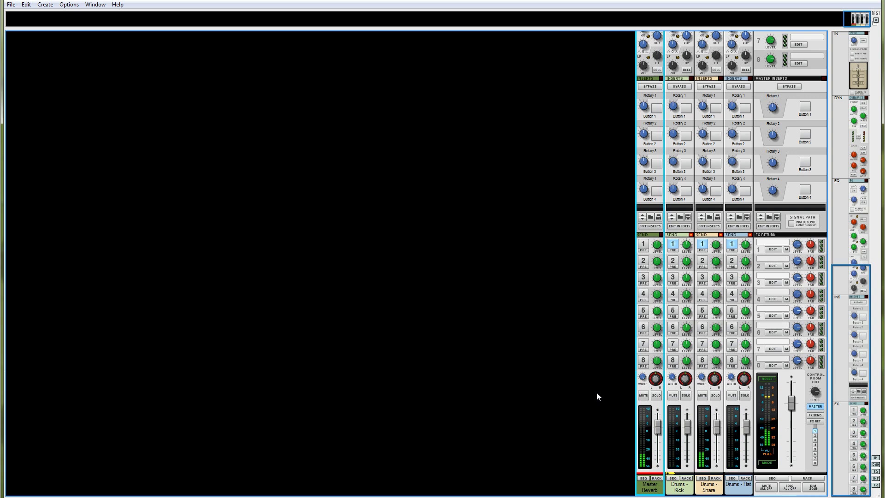
# View the input, dynamics and EQ sections of the mixer channels, and return to the Kong Drum Designer in the rack.
pyautogui.scroll(5, 583, 325)
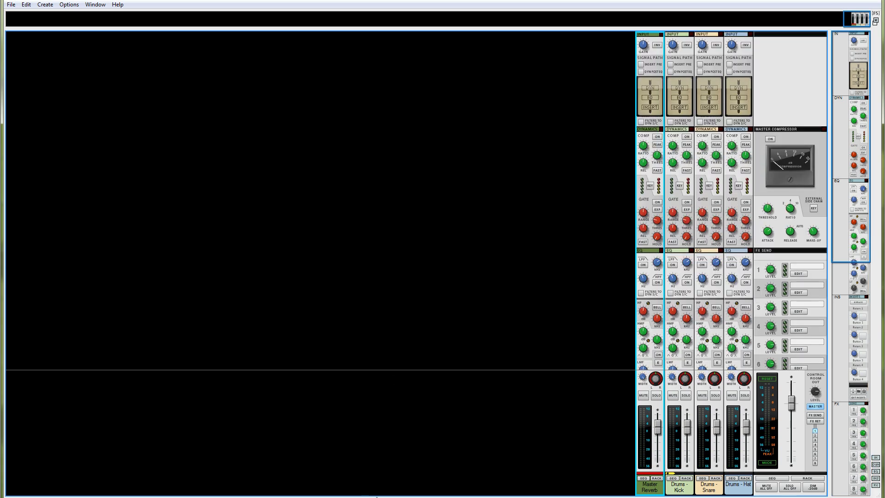
pyautogui.press('F6')
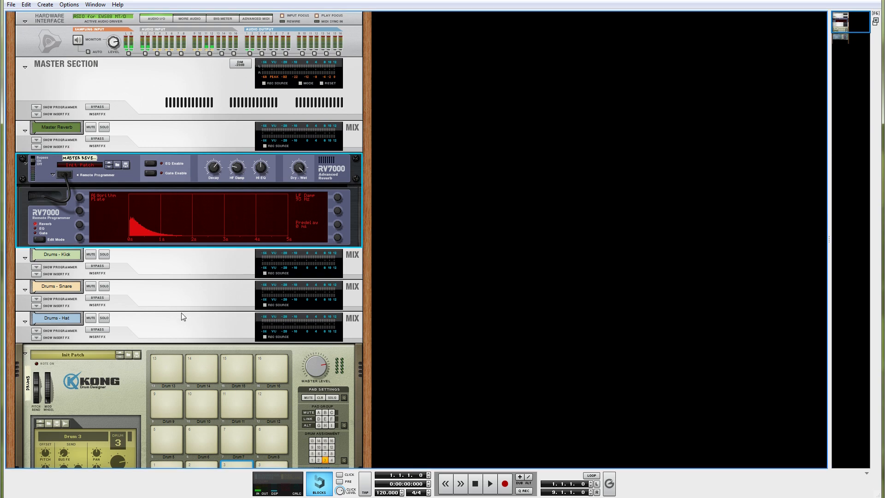
pyautogui.scroll(-5, 187, 312)
pyautogui.scroll(5, 187, 313)
pyautogui.scroll(-7, 197, 308)
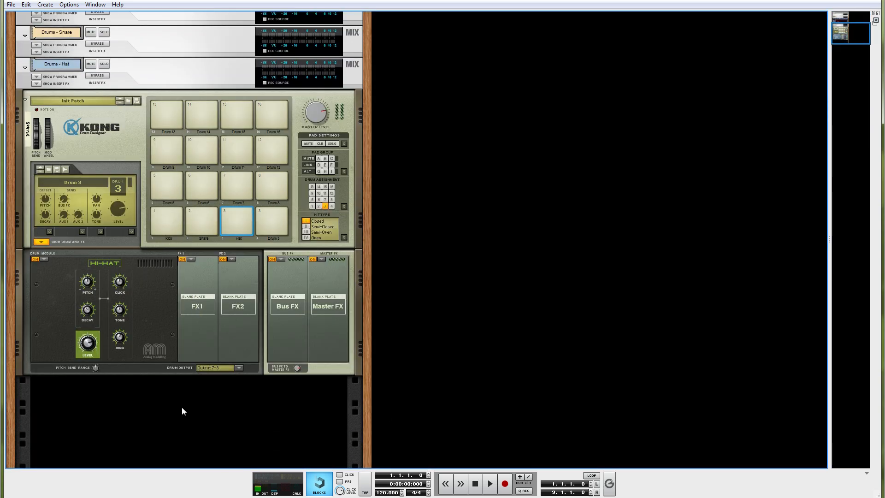
# Create a Thor Polysonic Synthesizer in the empty rack space below Kong and unfold its mix channel.
pyautogui.rightClick(192, 424)
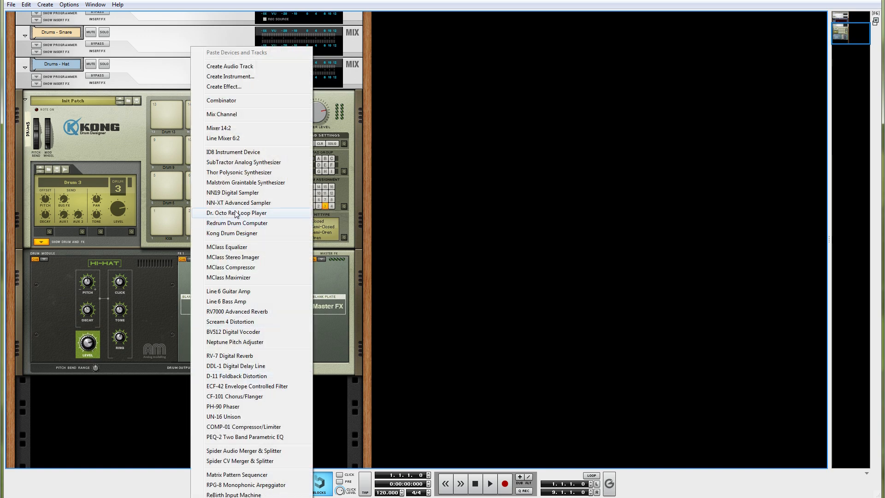
pyautogui.click(238, 174)
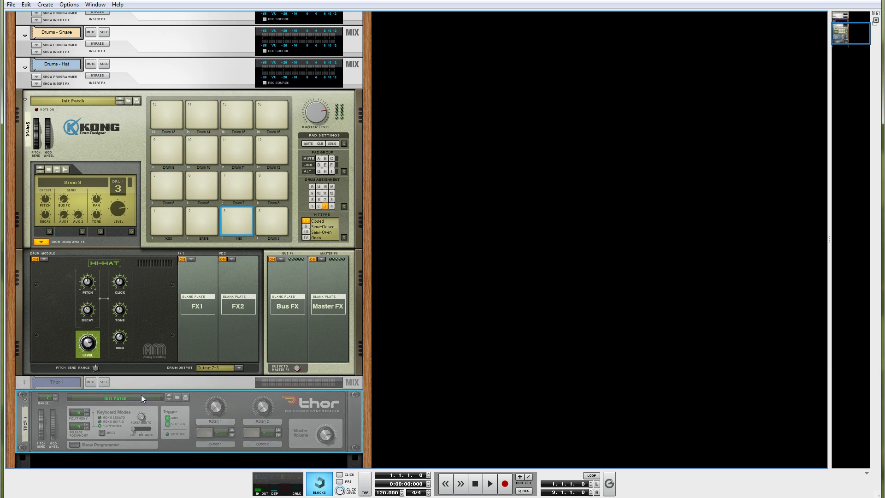
pyautogui.click(25, 382)
pyautogui.scroll(-3, 118, 388)
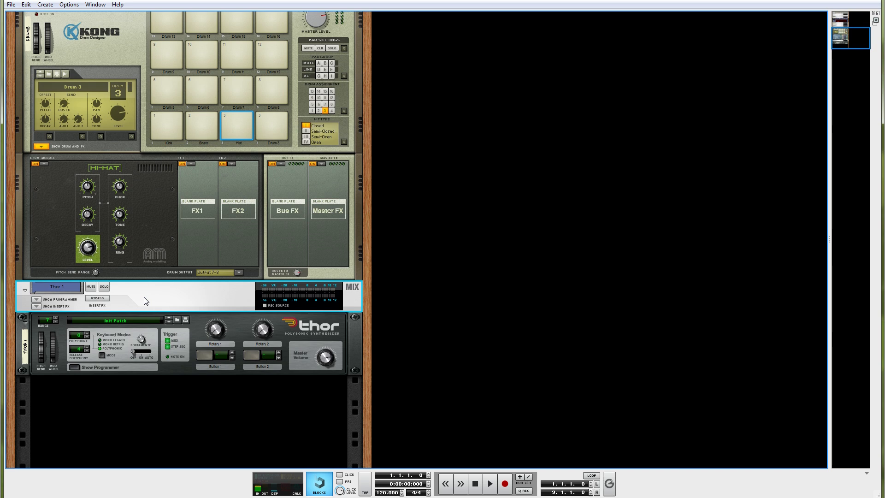
pyautogui.click(195, 330)
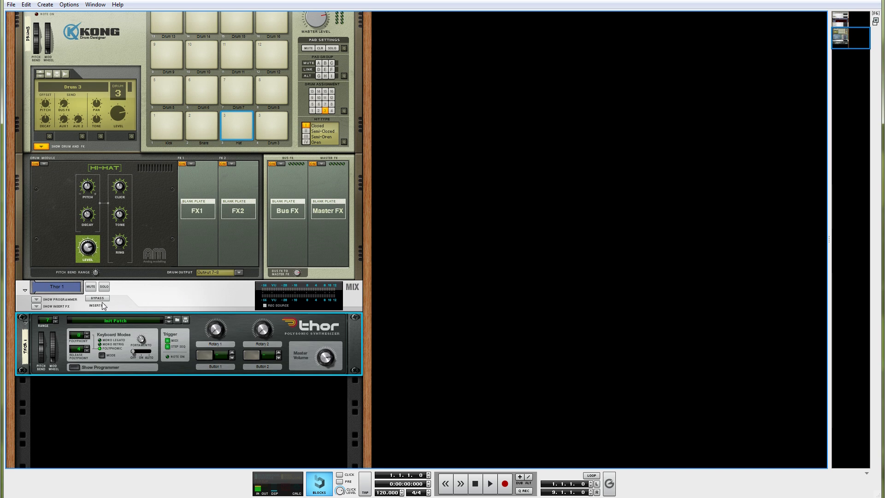
# Add a D-11 Foldback Distortion followed by a PH-90 Phaser to the insert FX section of Thor's mix channel.
pyautogui.click(36, 306)
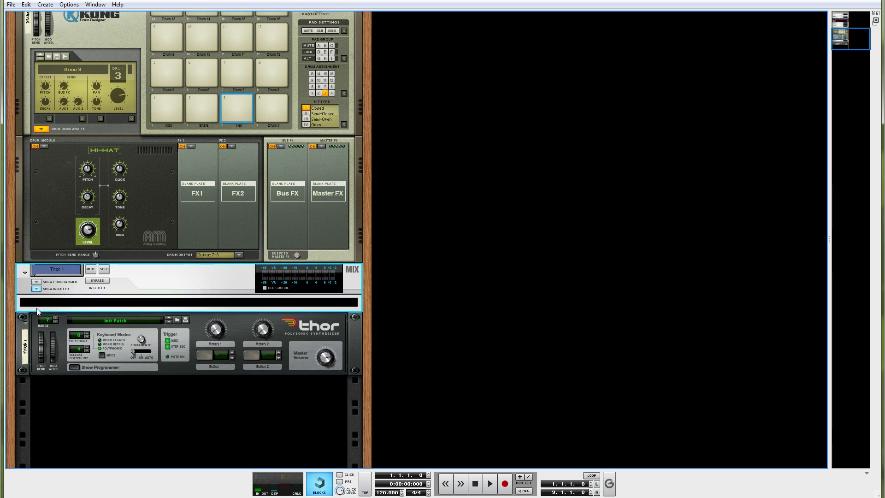
pyautogui.rightClick(127, 305)
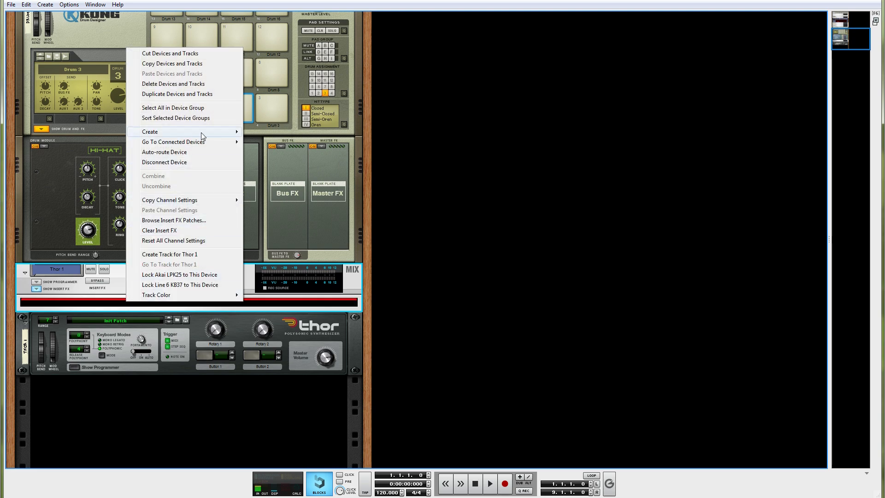
pyautogui.moveTo(203, 135)
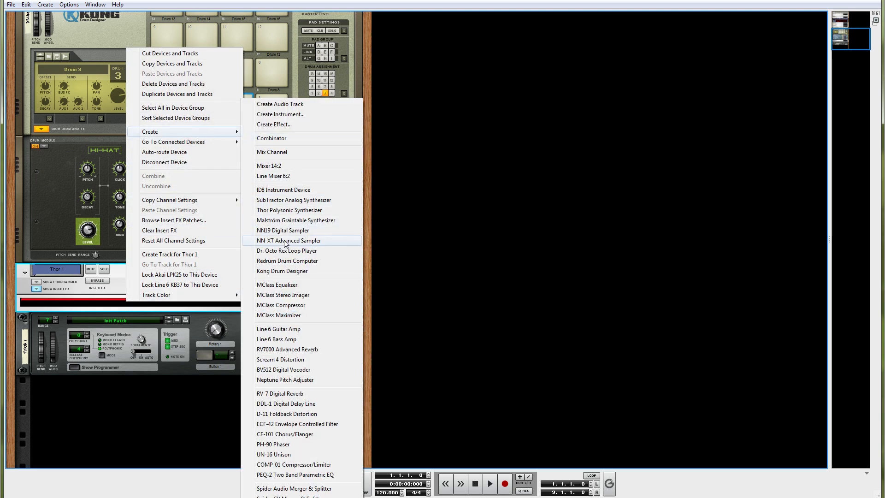
pyautogui.click(286, 414)
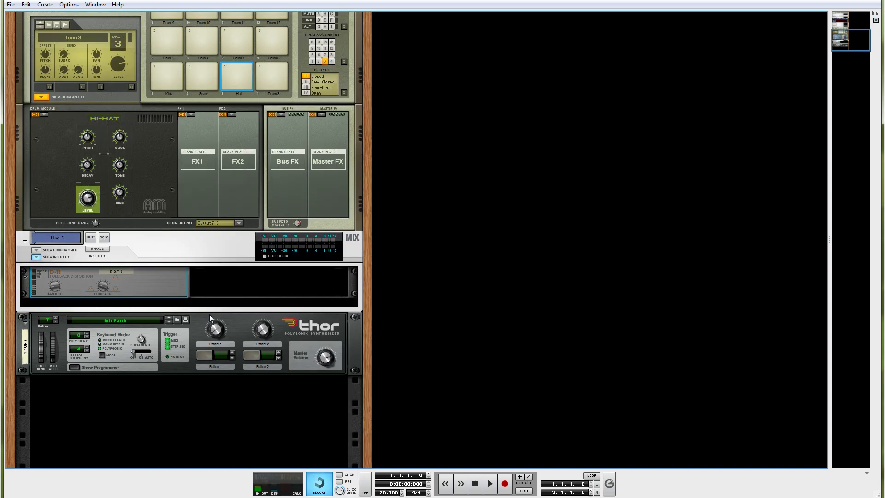
pyautogui.rightClick(222, 282)
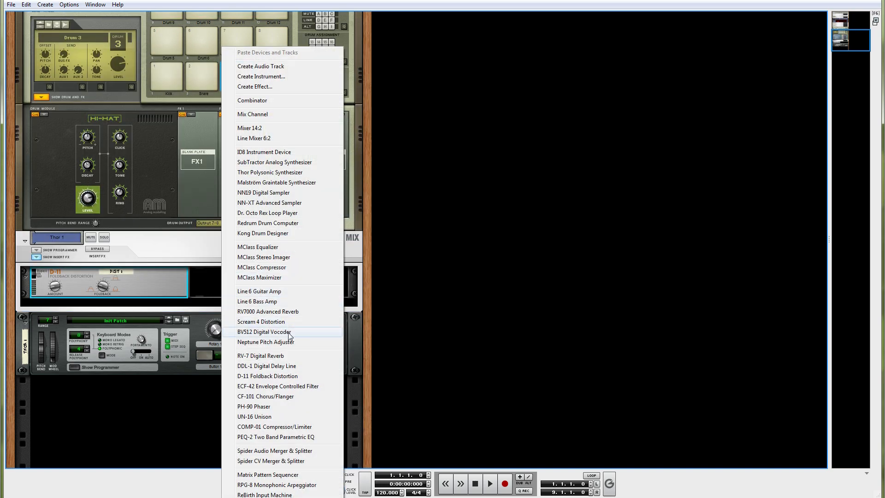
pyautogui.click(285, 408)
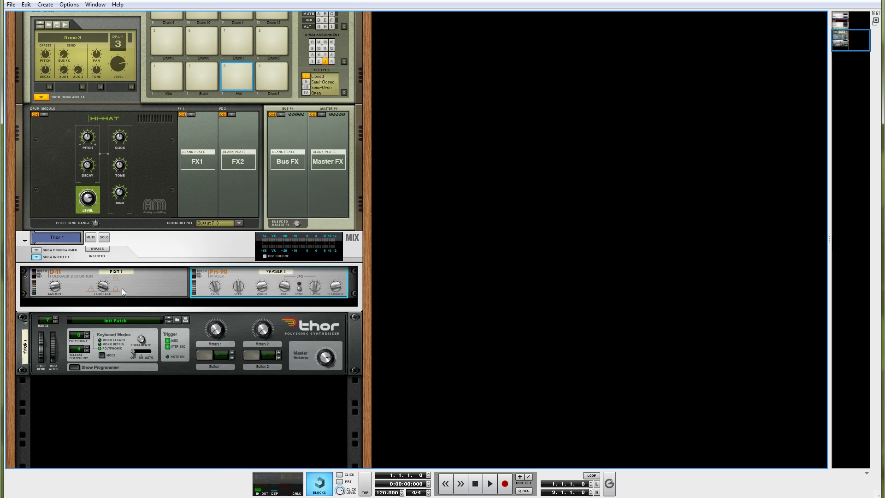
# Examine the rear cabling between Thor, its mix channel and the insert effects, hiding and reshowing the insert FX section.
pyautogui.press('Tab')
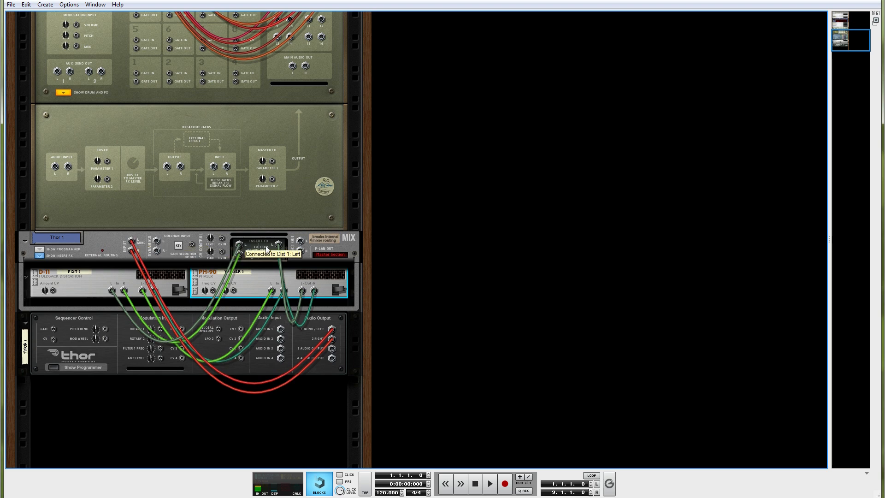
pyautogui.click(43, 258)
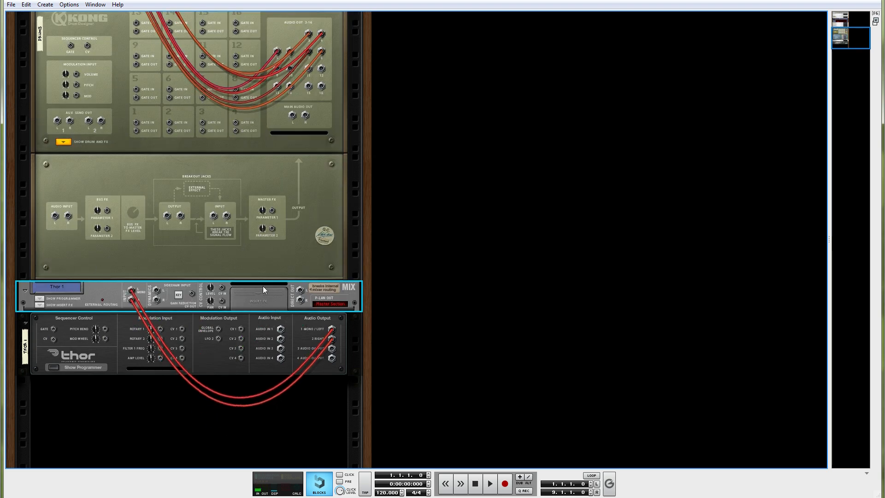
pyautogui.click(39, 305)
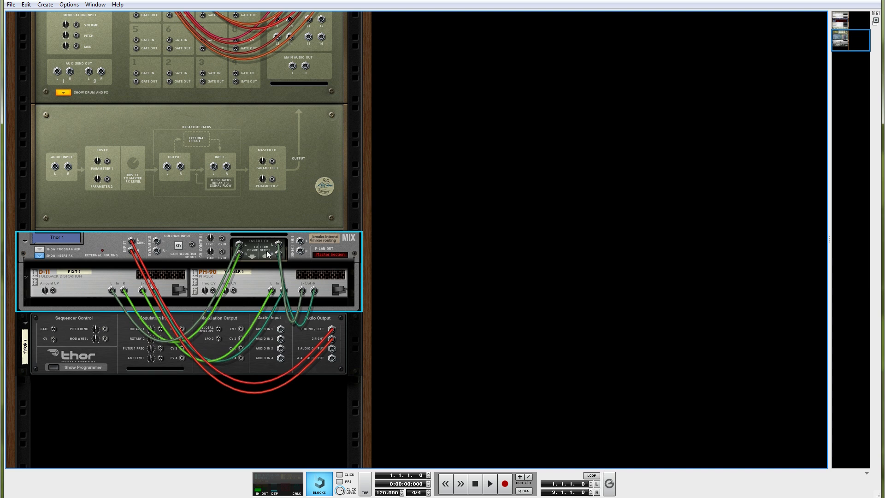
pyautogui.press('Tab')
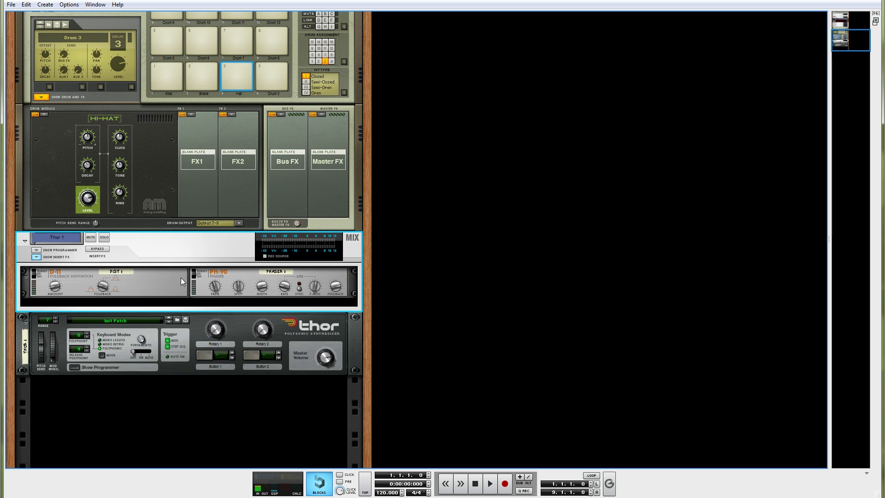
pyautogui.press('Tab')
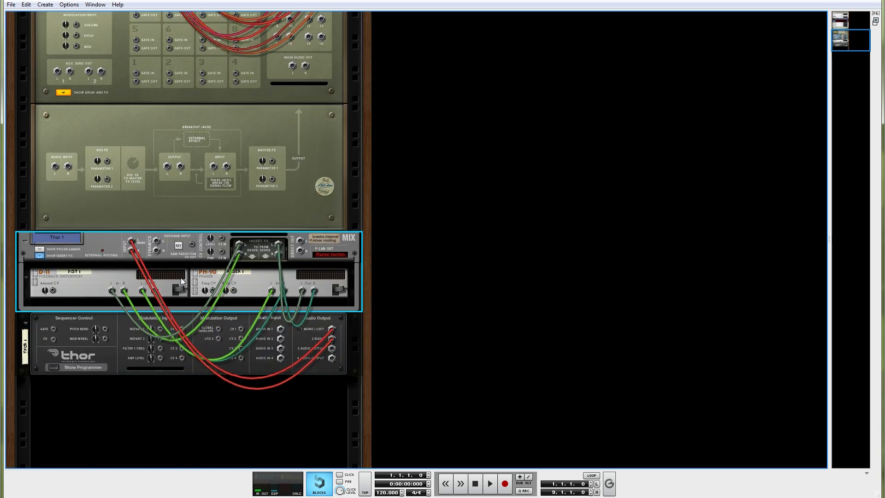